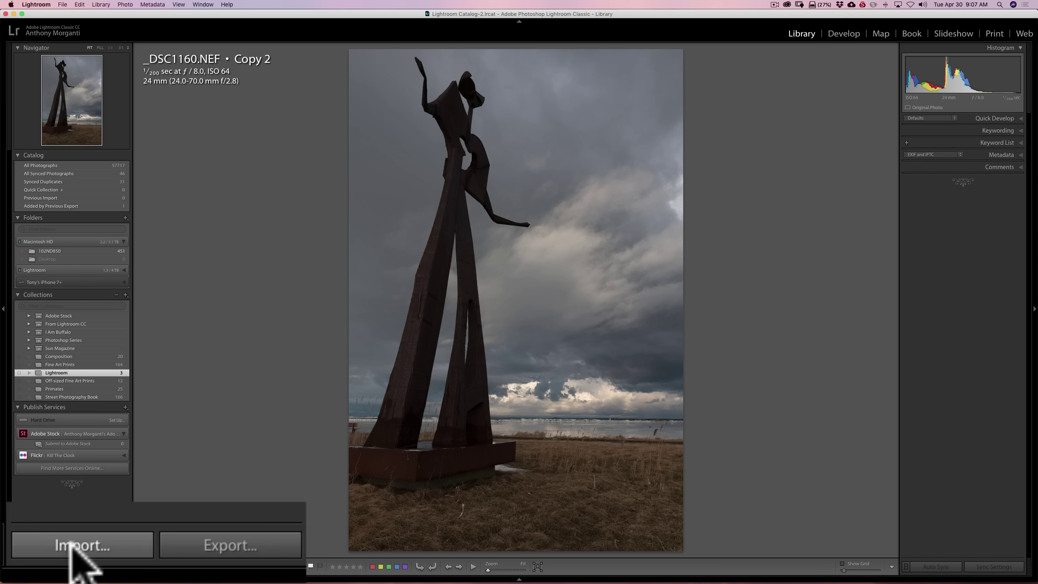
Start importing photos from the NIKON D850, allow suspected duplicates, and review the file handling, renaming and destination options
left_click(97, 542)
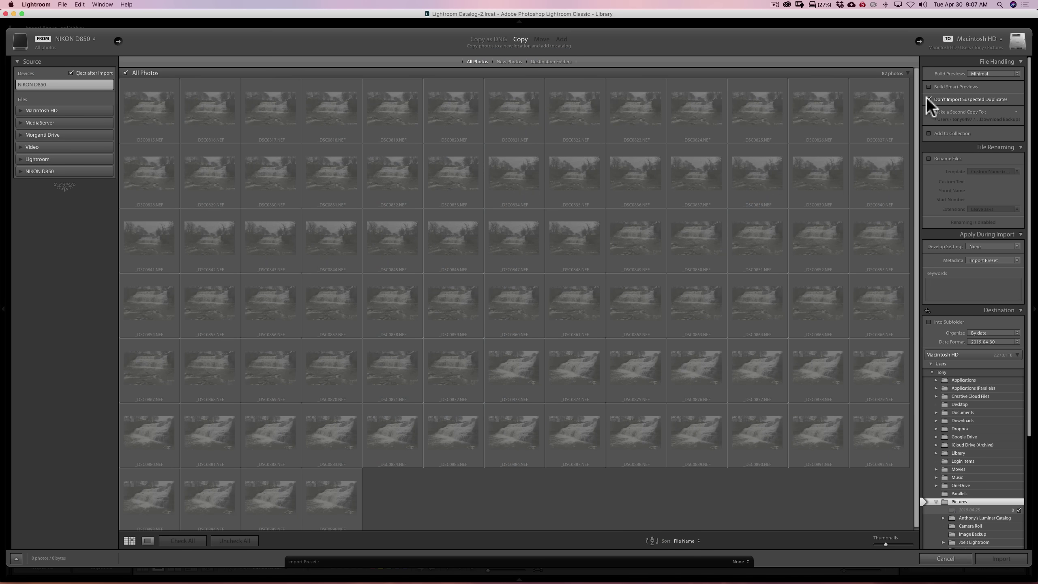
left_click(927, 98)
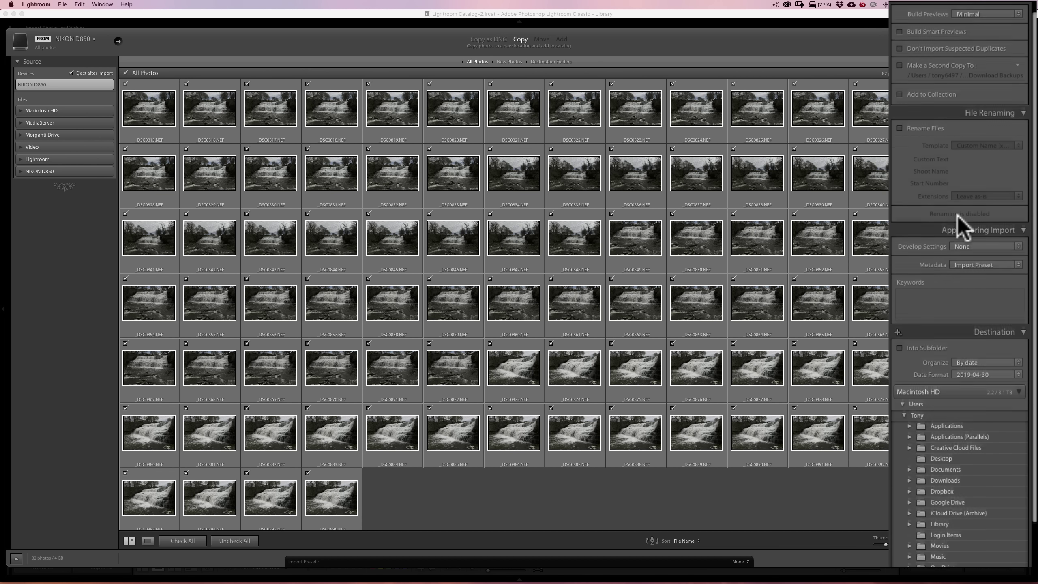
scroll(960, 225, "down", 5)
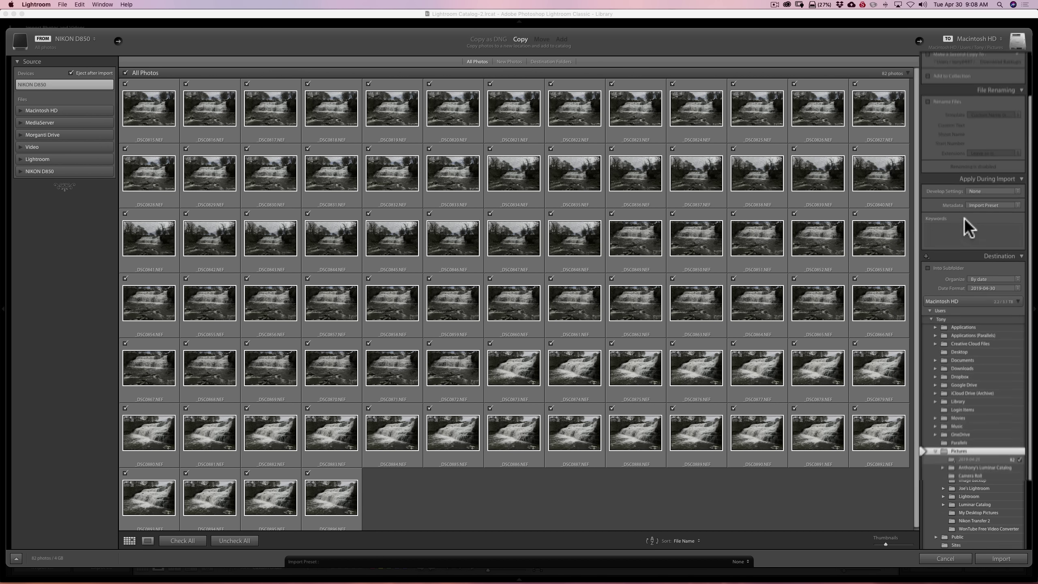
scroll(960, 215, "up", 2)
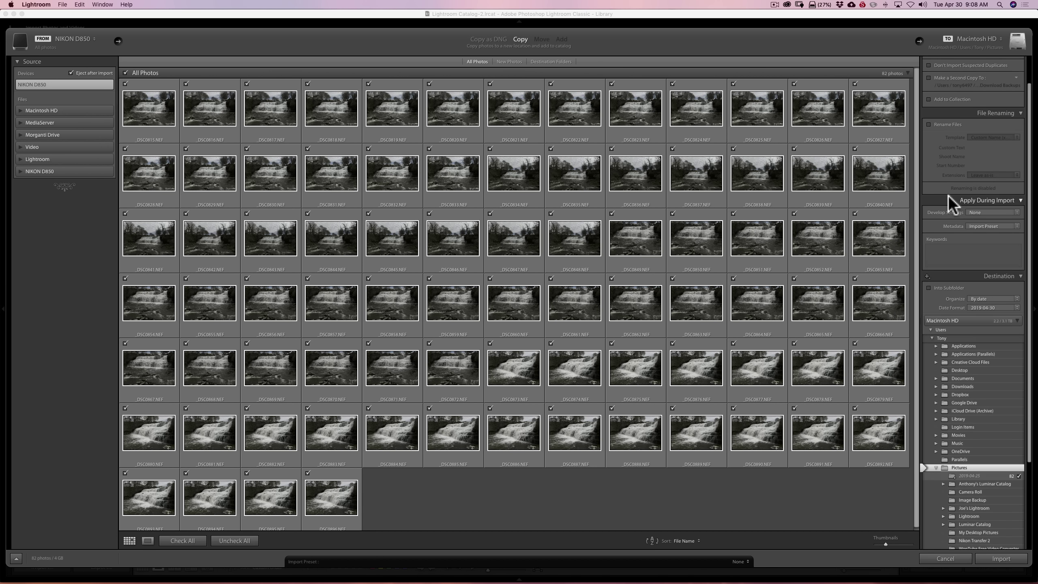
right_click(949, 196)
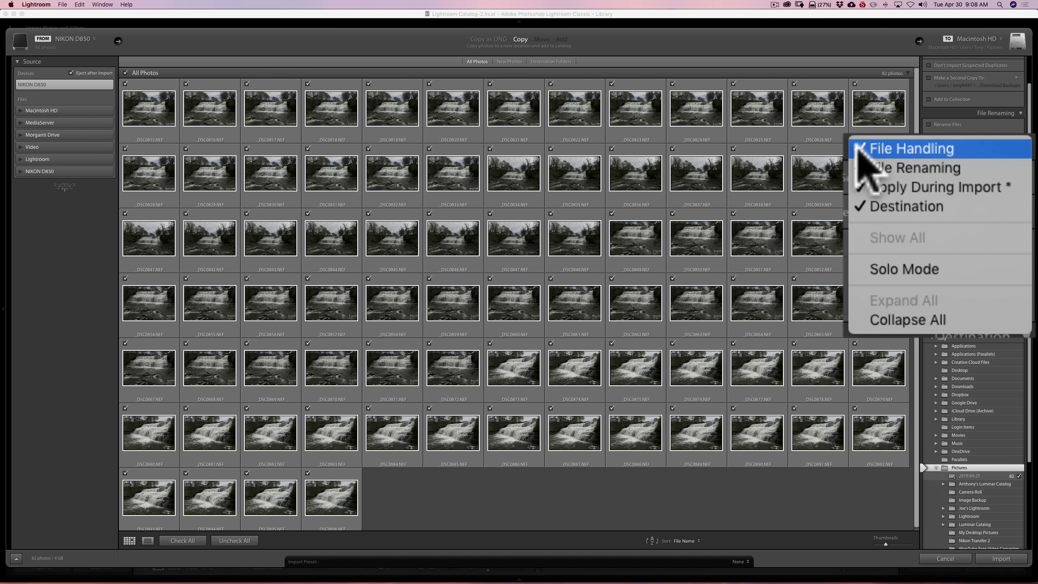
left_click(933, 200)
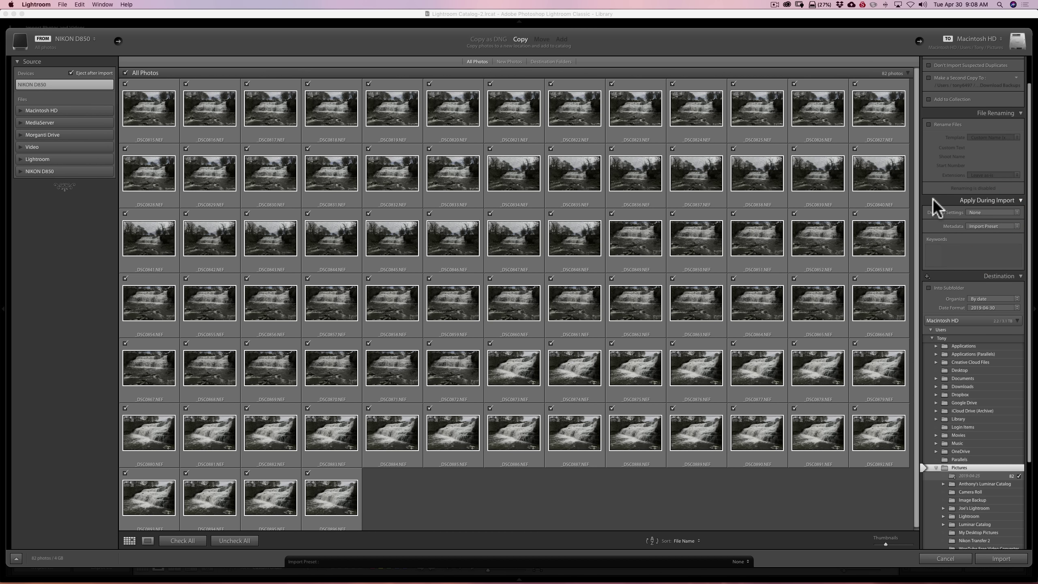
scroll(934, 203, "down", 3)
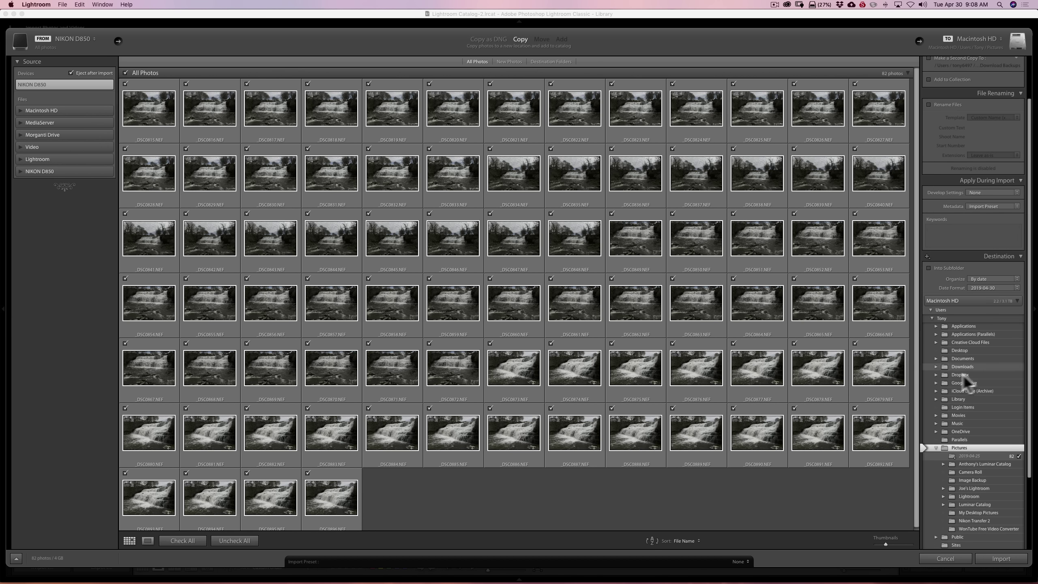
scroll(970, 362, "down", 3)
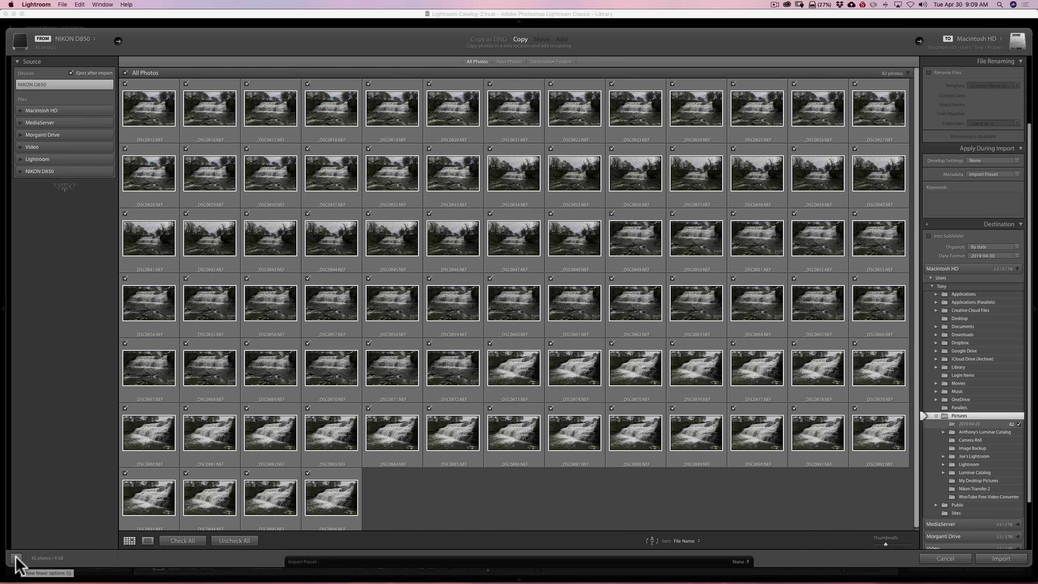
Switch the import dialog to its compact view and back to the full view, and cancel the import
left_click(17, 558)
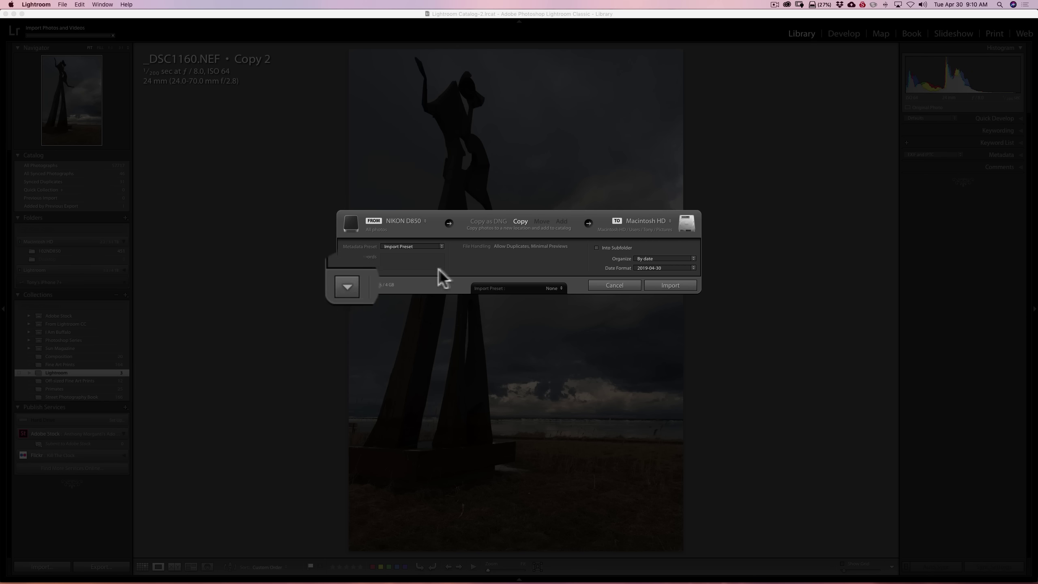
left_click(347, 286)
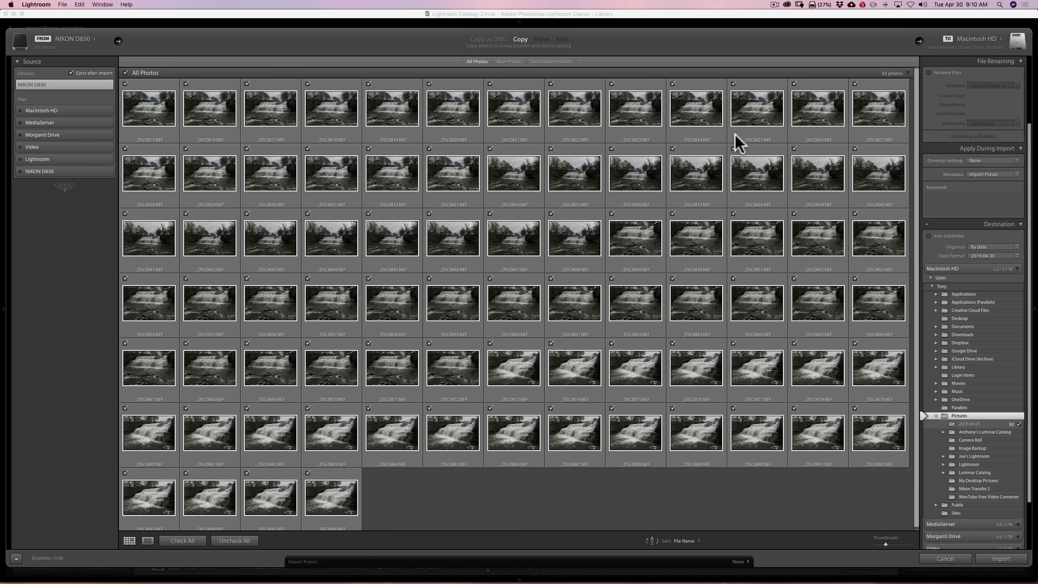
mouse_move(735, 134)
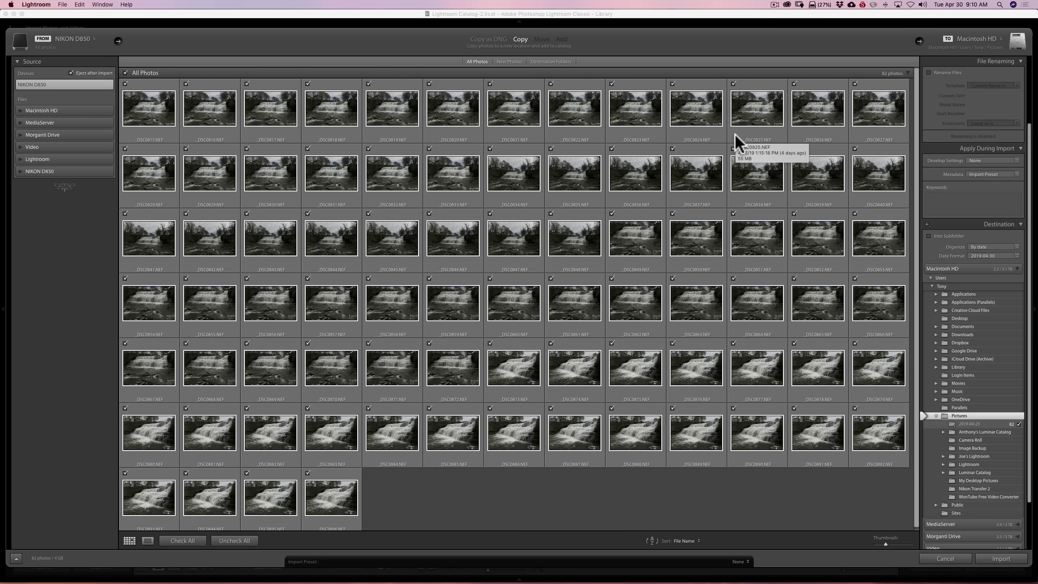
left_click(951, 557)
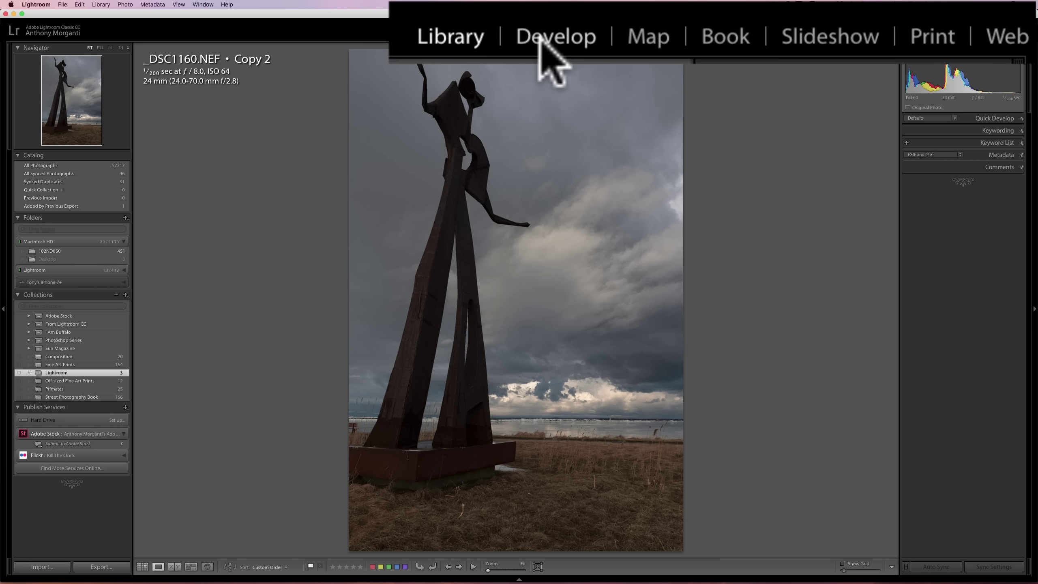
Open the sculpture photo in the Develop module and expand its Basic adjustments
left_click(539, 41)
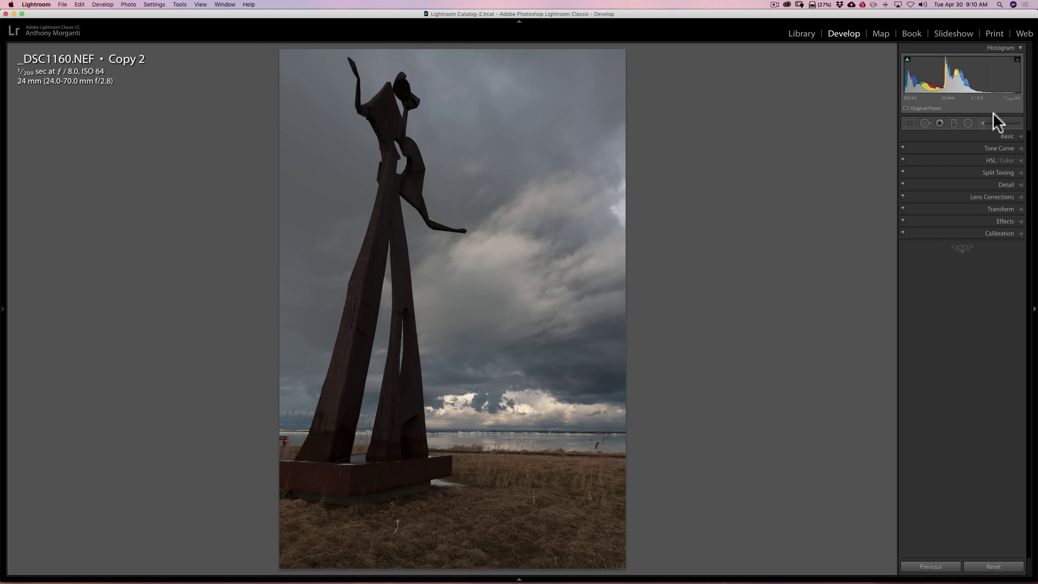
left_click(996, 136)
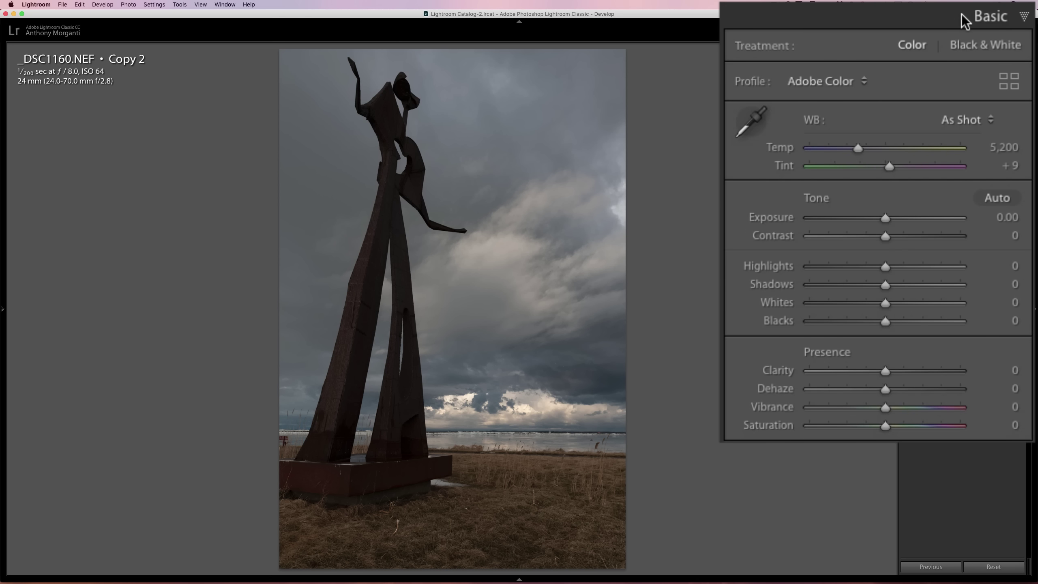
Try Auto tone with Highlights at -17, Shadows at +67 and Whites at +5, and undo all of these adjustments
left_click(996, 198)
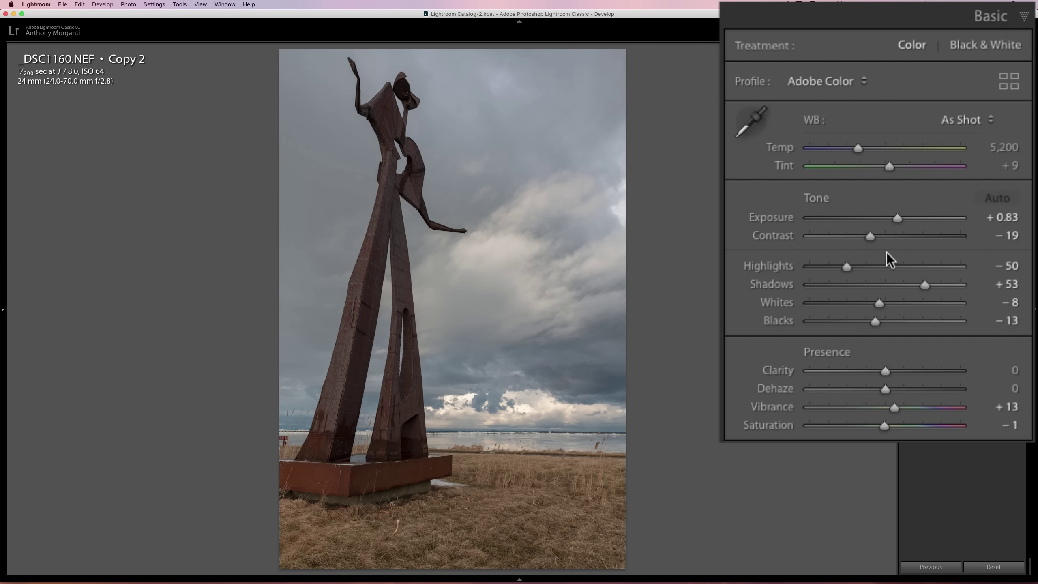
left_click_drag(846, 266, 894, 303)
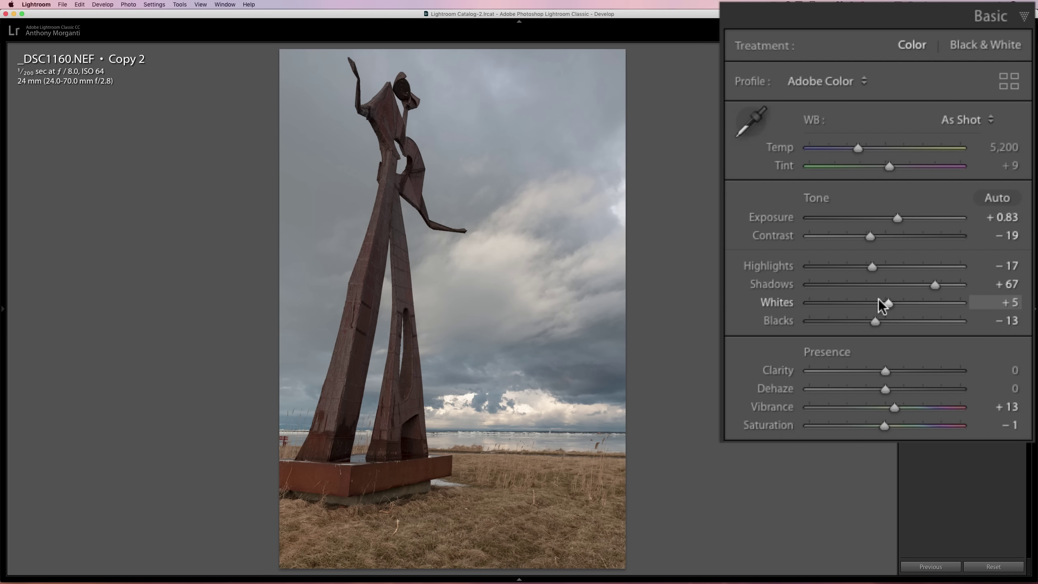
key("super+z")
key("super+z")
key("super+z")
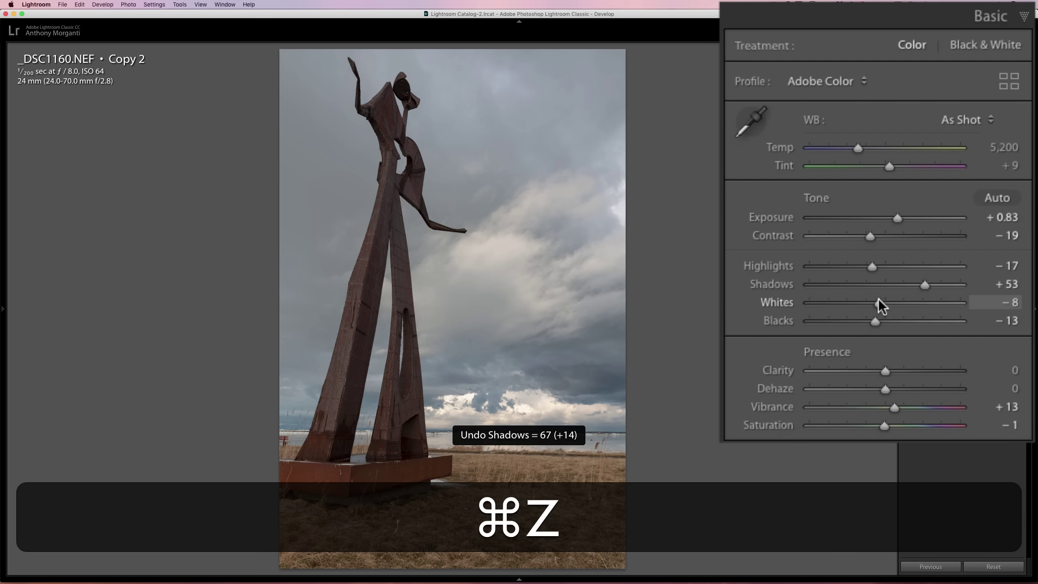
key("super+z")
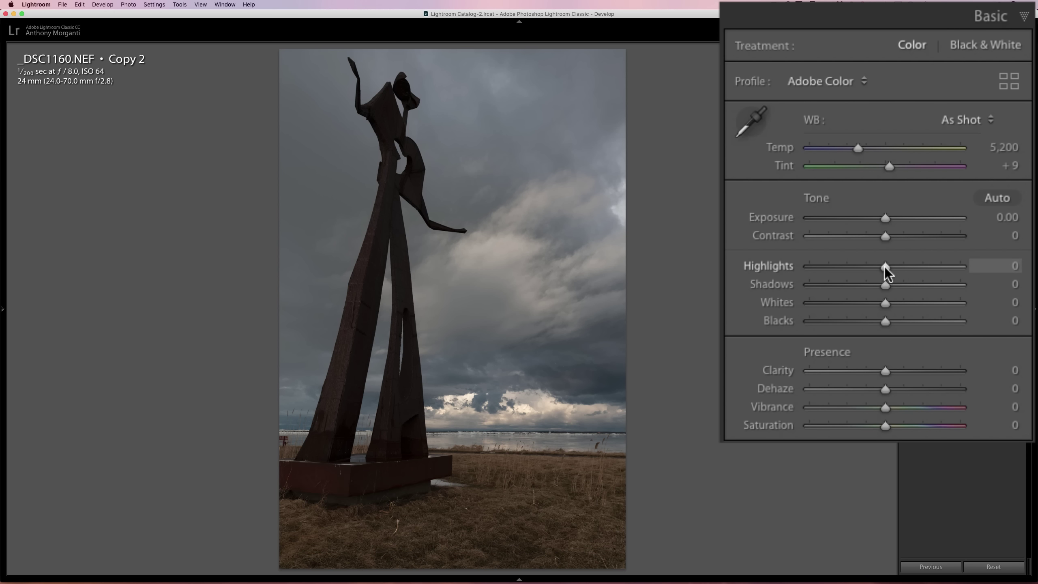
Set Highlights to -66, Shadows to +83, Clarity to +35 and Saturation to +39
left_click_drag(885, 266, 945, 285)
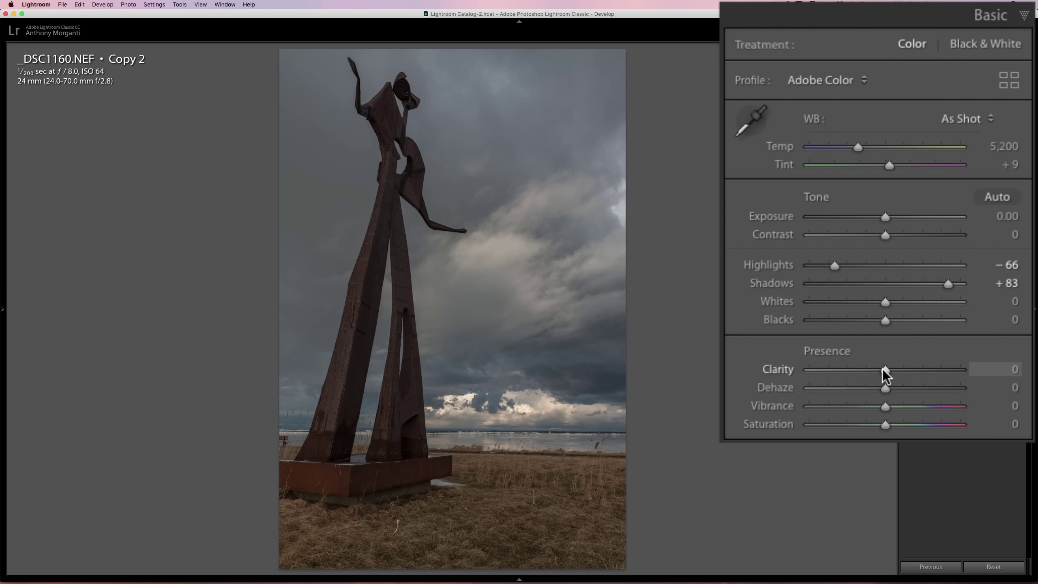
left_click_drag(883, 370, 911, 371)
left_click_drag(886, 425, 915, 427)
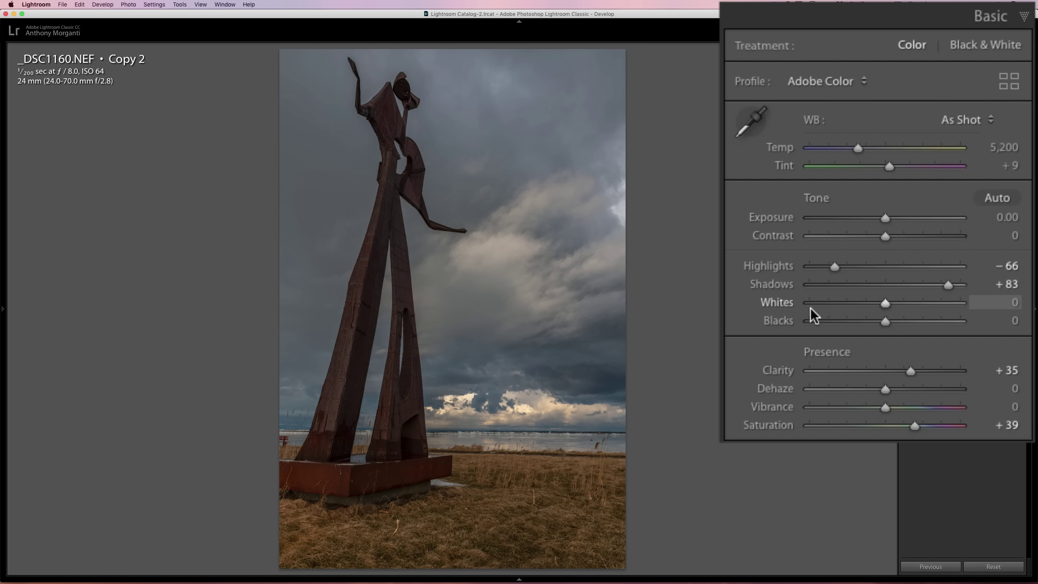
Set Whites, Blacks and Highlights individually to their automatic values
key("shift")
key("shift")
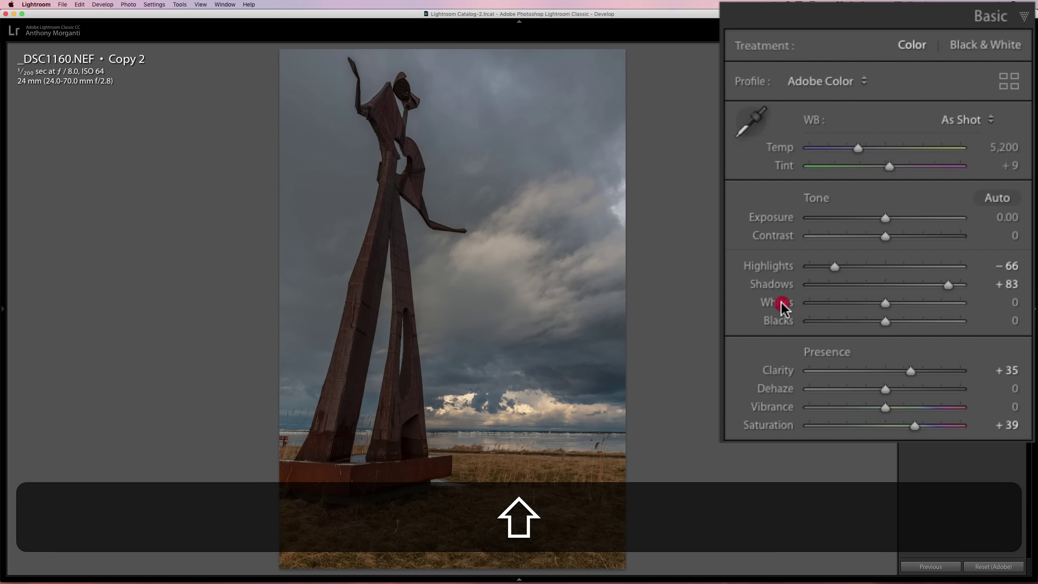
double_click(780, 302, "shift")
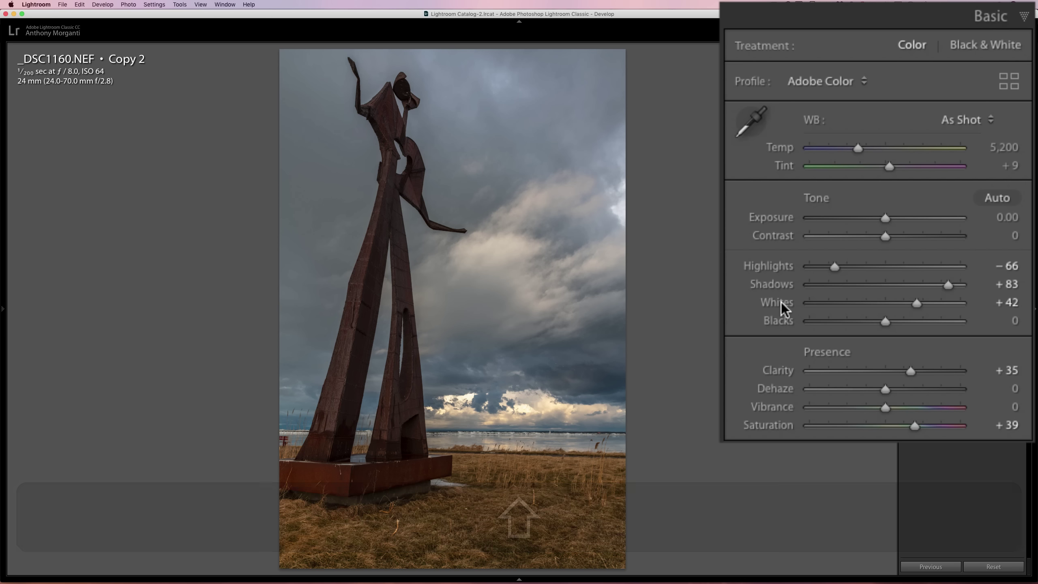
key("shift")
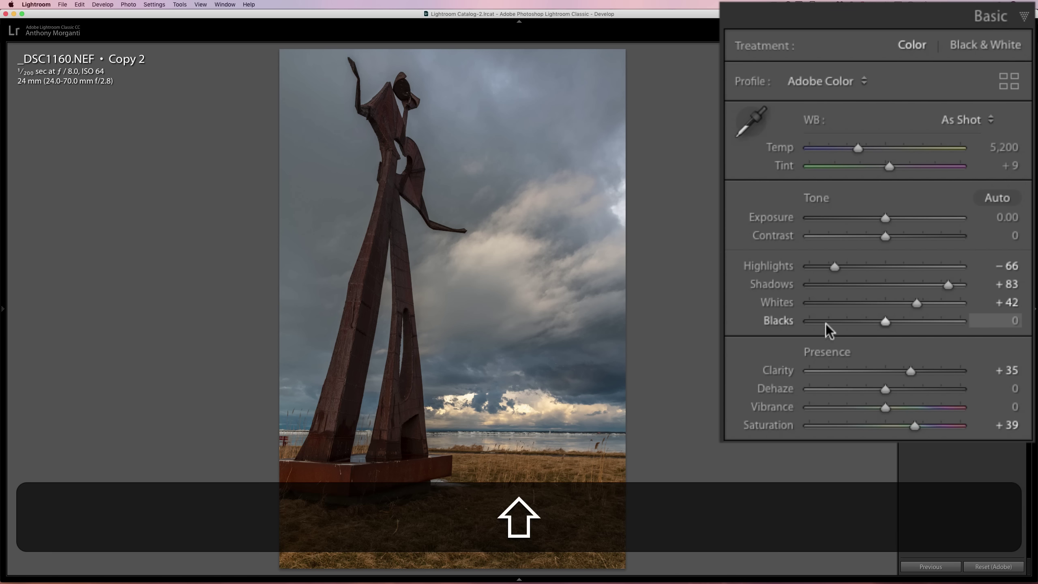
double_click(779, 324, "shift")
double_click(773, 265, "shift")
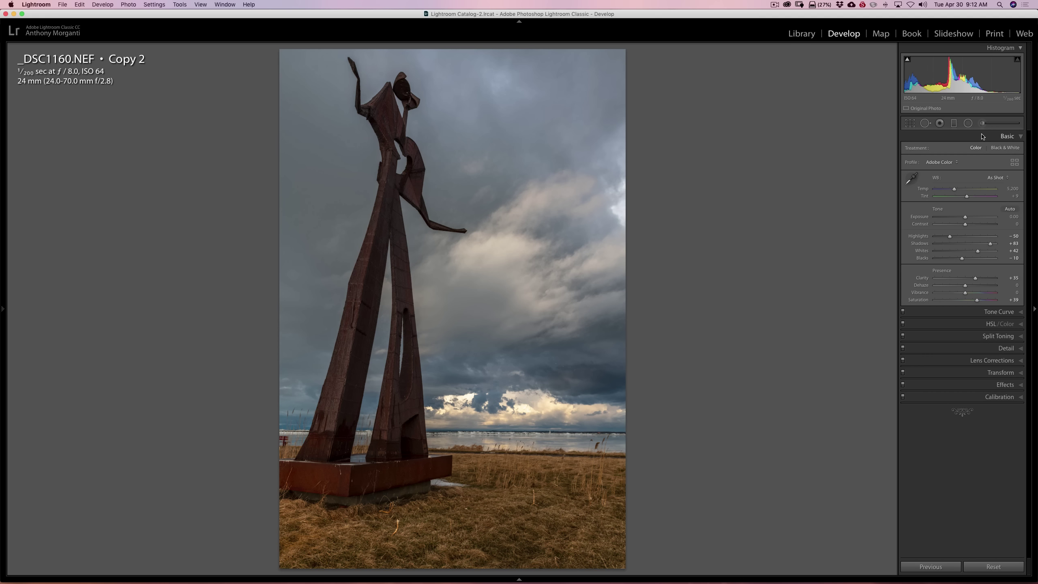
Examine the Basic, Lens Corrections, Tone Curve and Transform settings one section at a time, collapsing each again
left_click(983, 136)
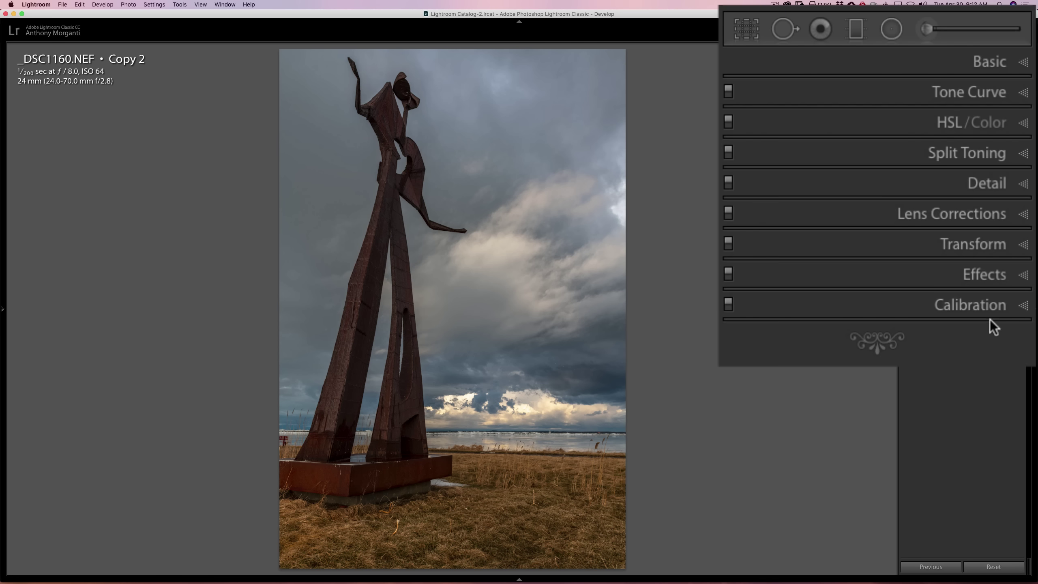
left_click(961, 63)
left_click(997, 137)
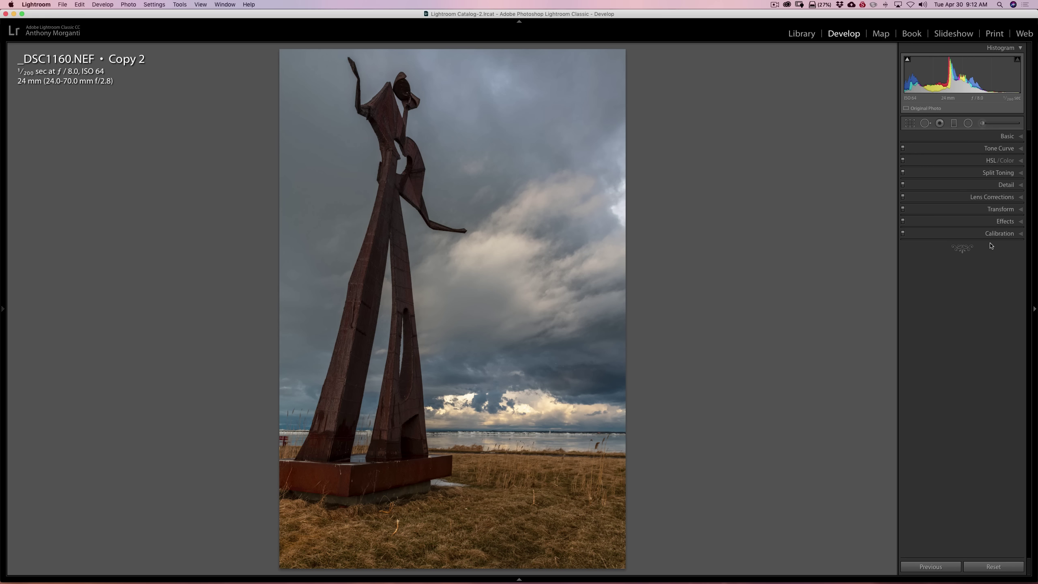
left_click(958, 197)
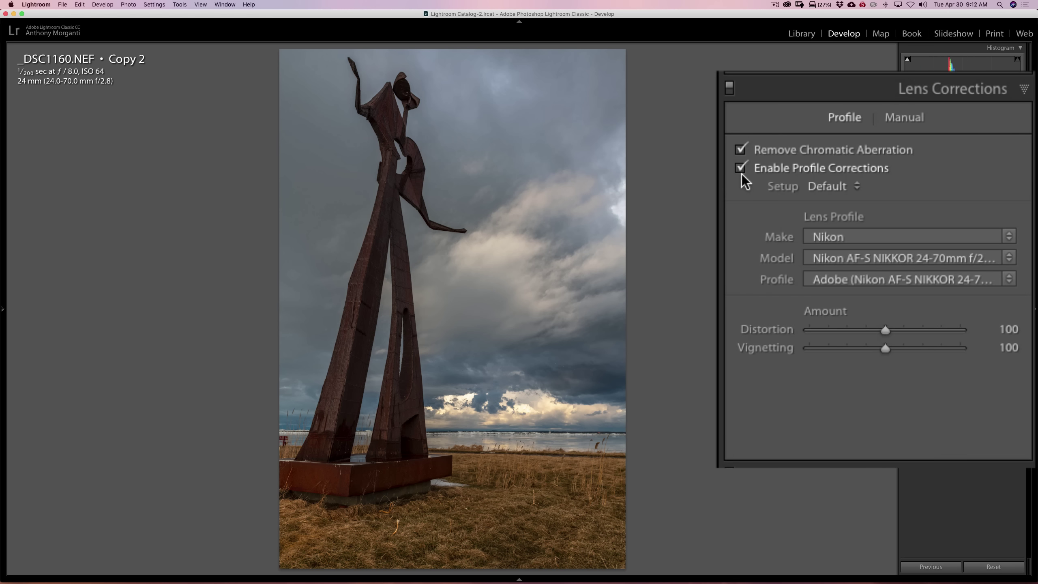
left_click(971, 196)
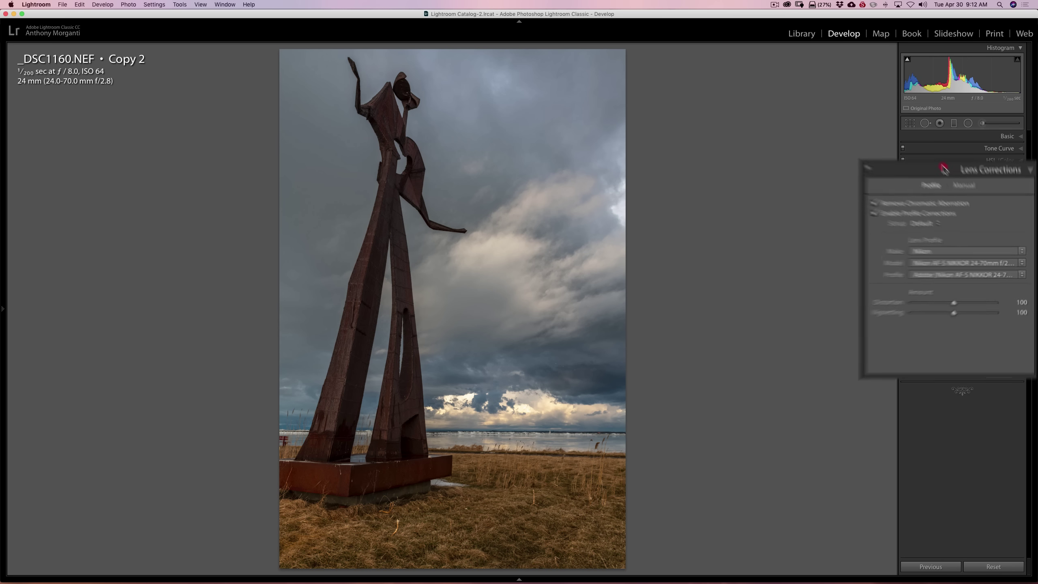
left_click(994, 135)
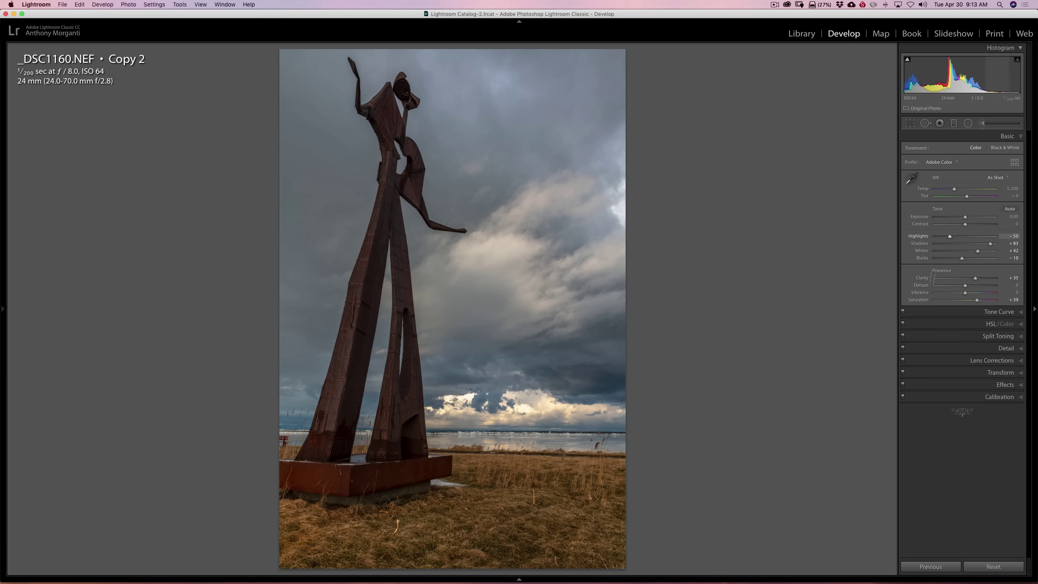
left_click(965, 137)
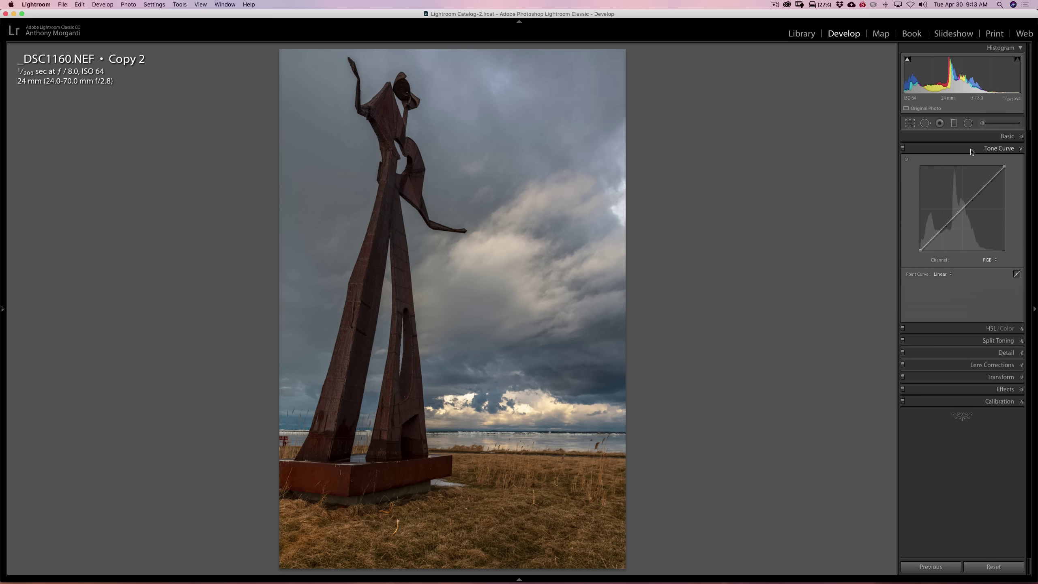
left_click(971, 150)
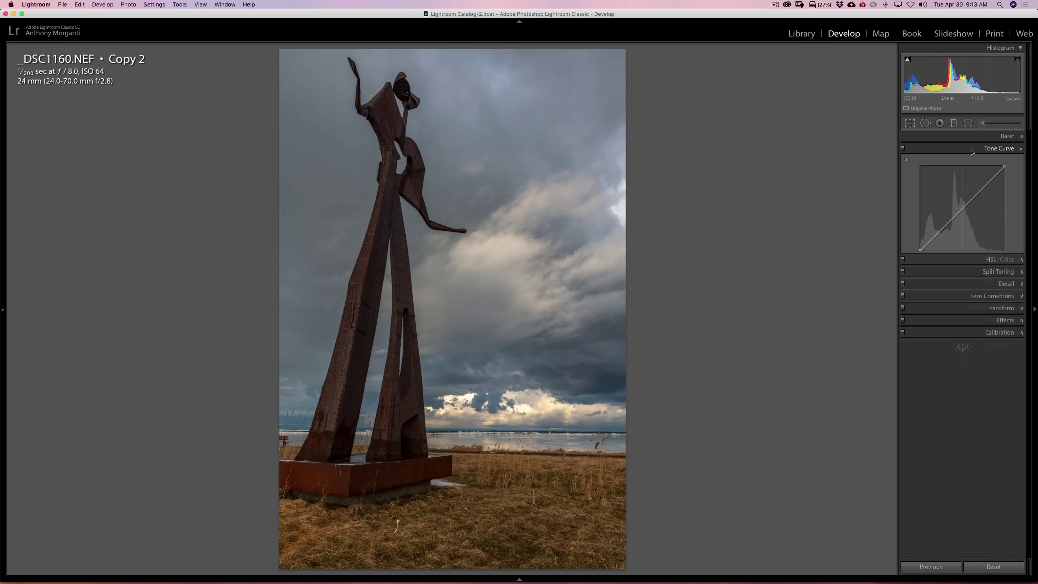
left_click(994, 137)
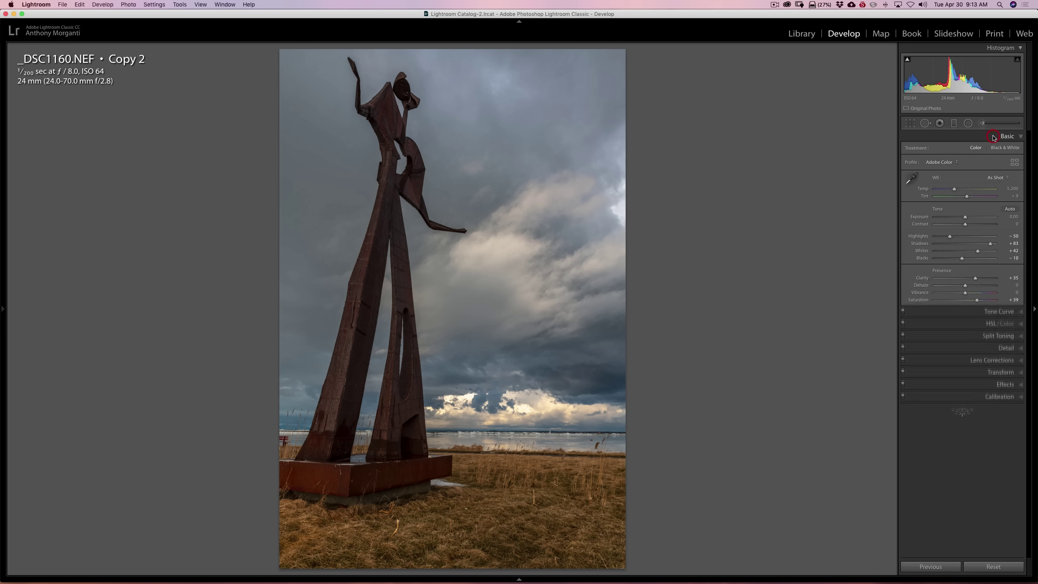
left_click(994, 137)
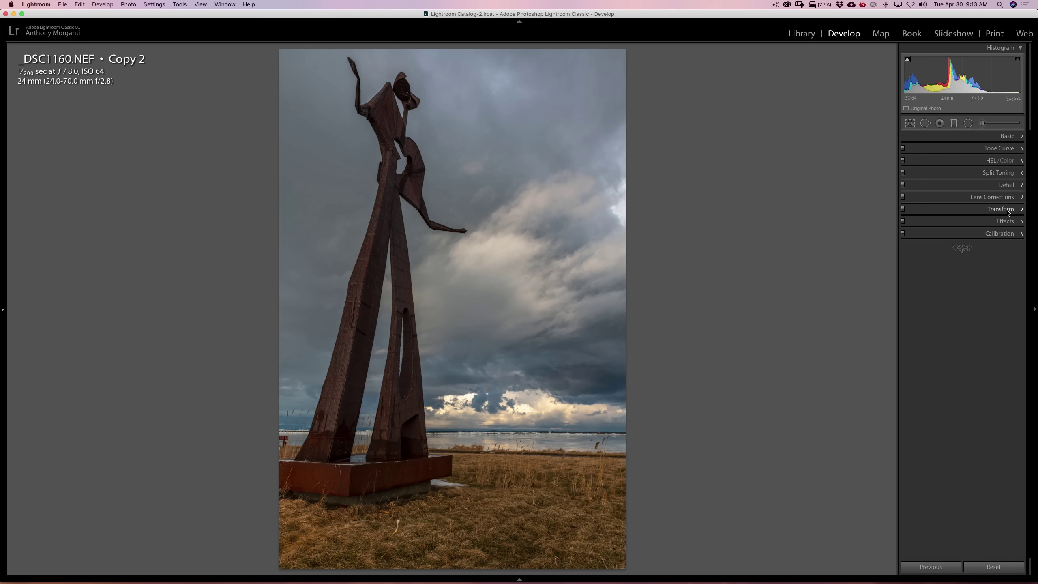
left_click(972, 212)
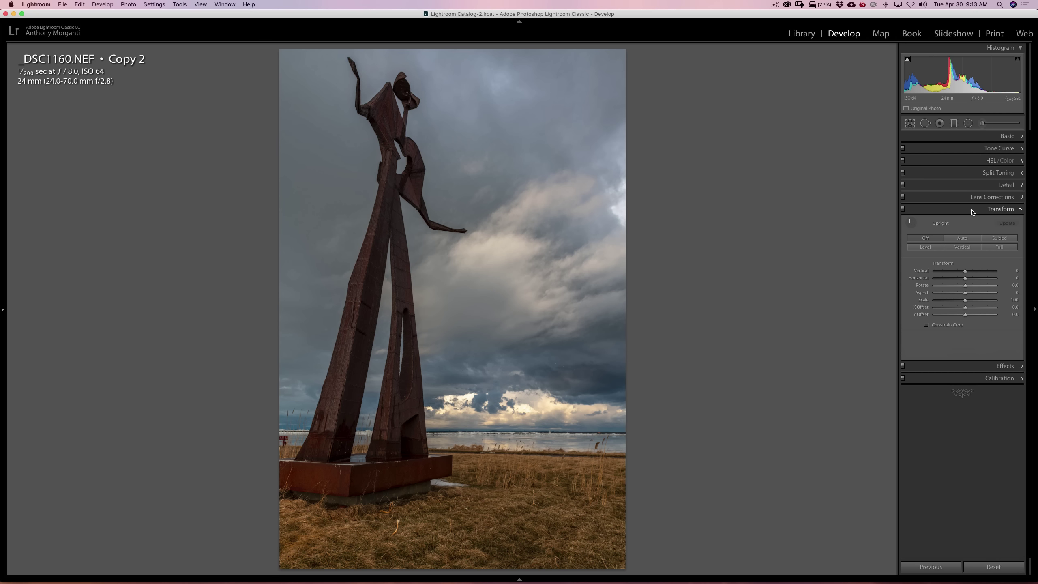
left_click(973, 212)
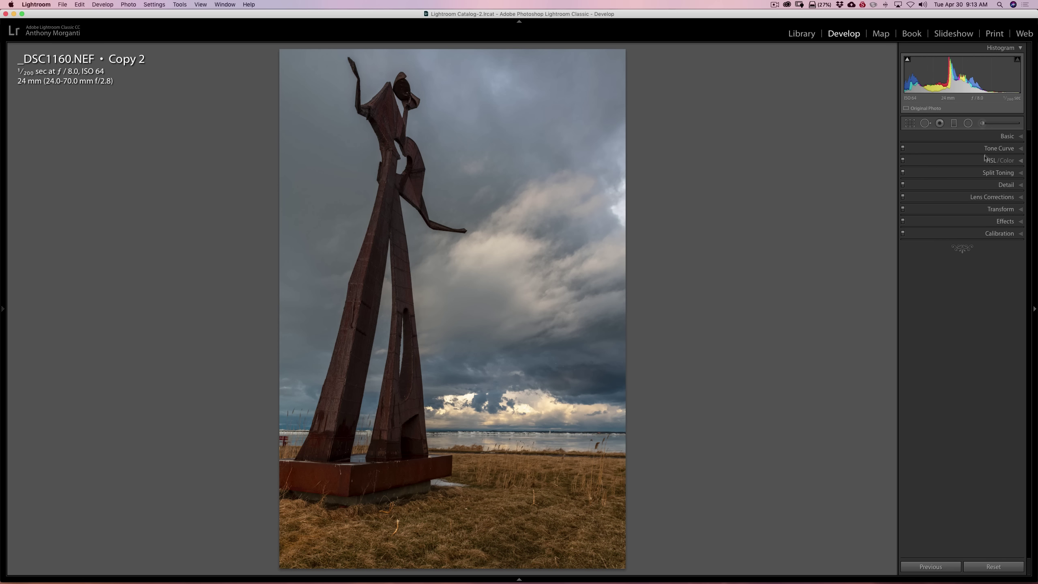
Review the Basic settings and the section order in the Customize Develop Panel dialog, leaving without saving
left_click(985, 137)
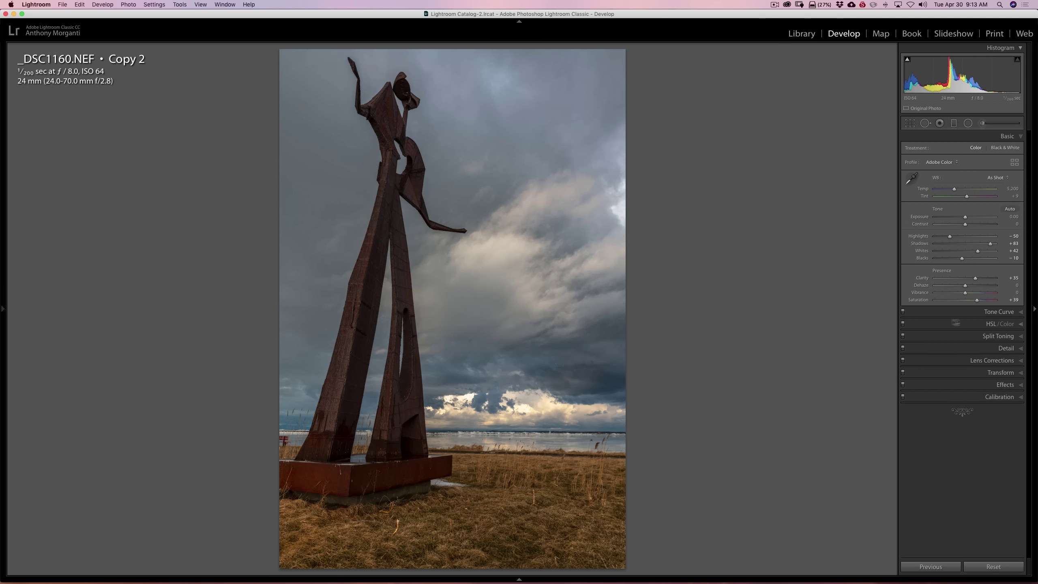
left_click(986, 138)
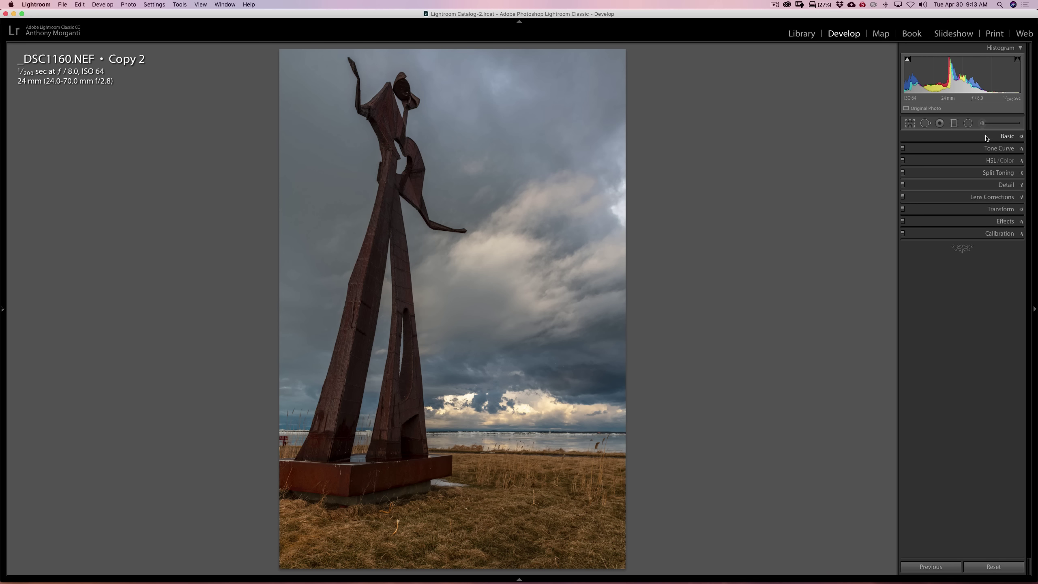
right_click(948, 151)
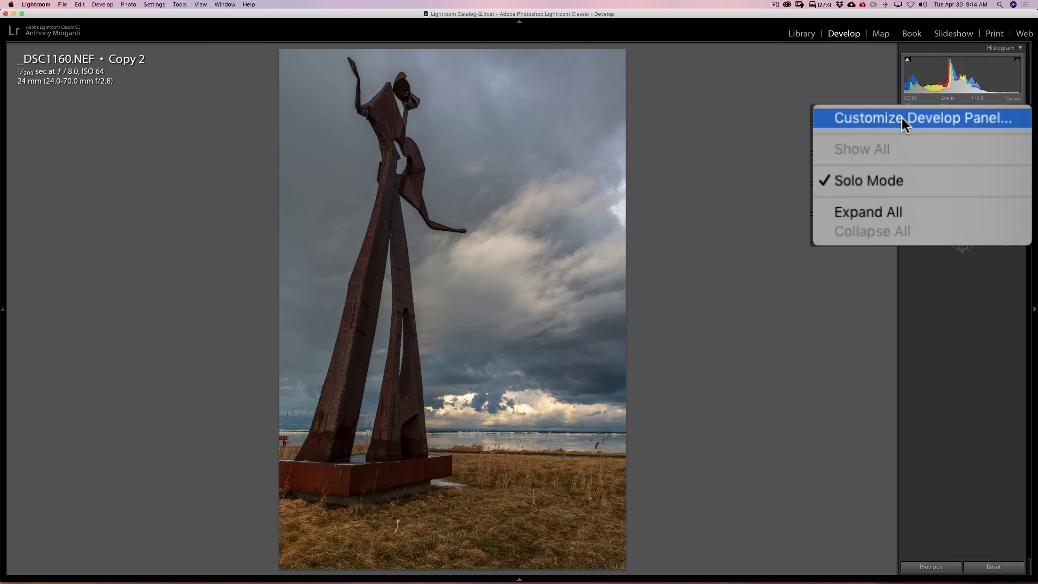
left_click(928, 118)
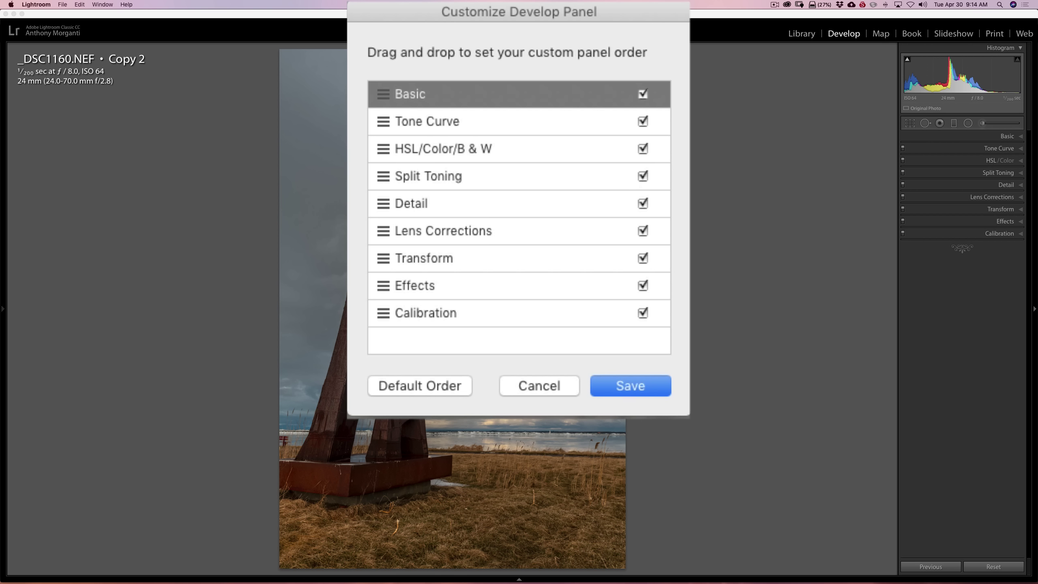
mouse_move(383, 313)
left_mouse_down()
mouse_move(382, 272)
mouse_move(383, 313)
left_mouse_up()
left_click(530, 385)
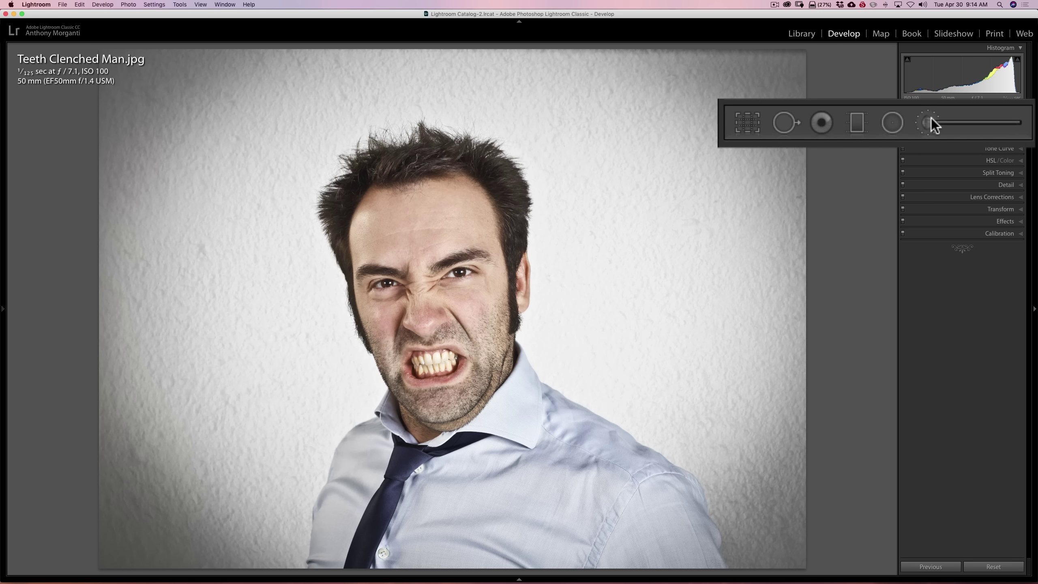
Paint over the man's teeth with the Adjustment Brush using the Teeth Whitening effect
left_click(985, 112)
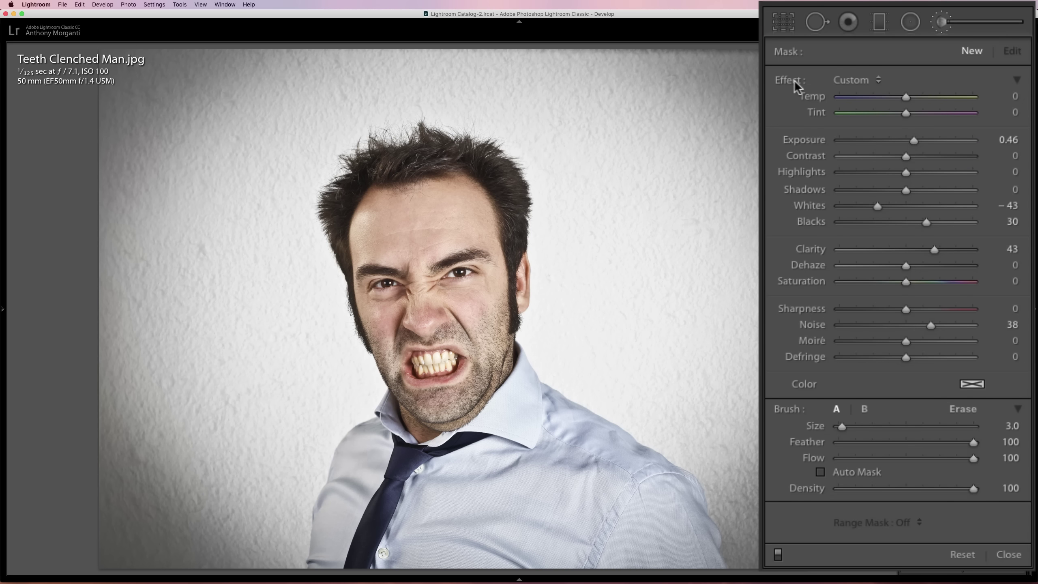
left_click(880, 81)
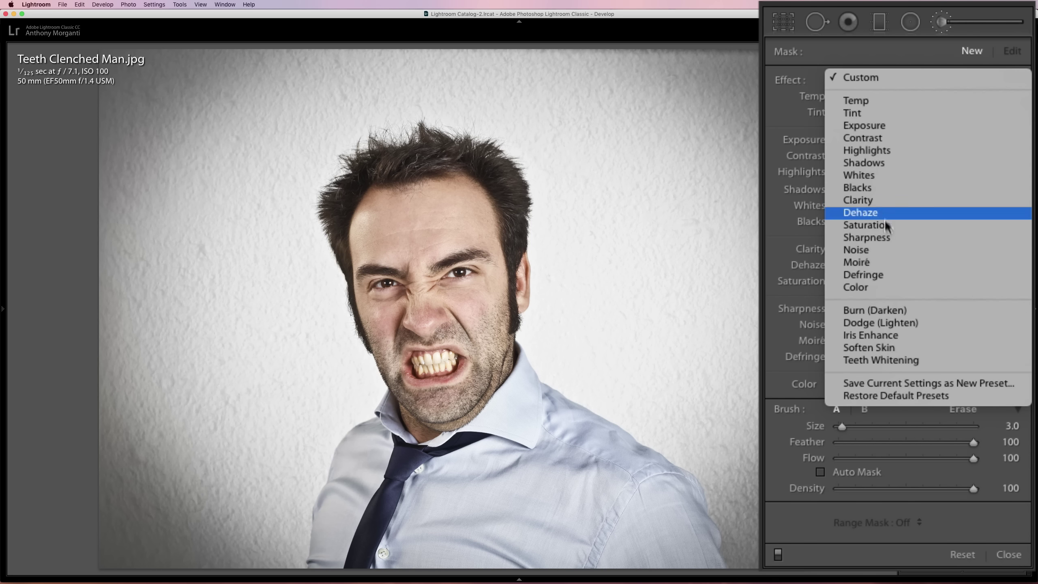
left_click(879, 359)
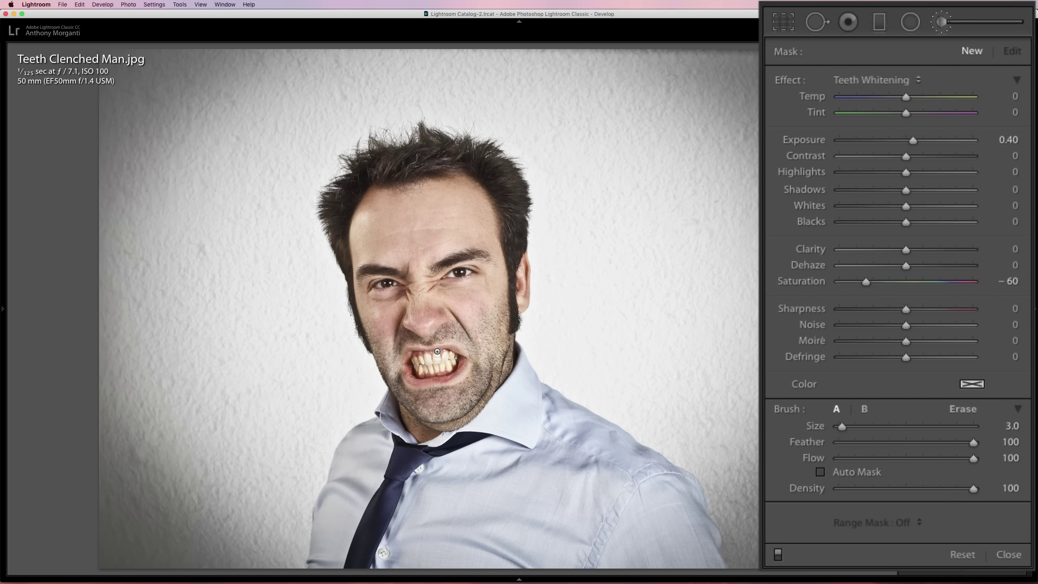
key("space")
left_click(436, 360)
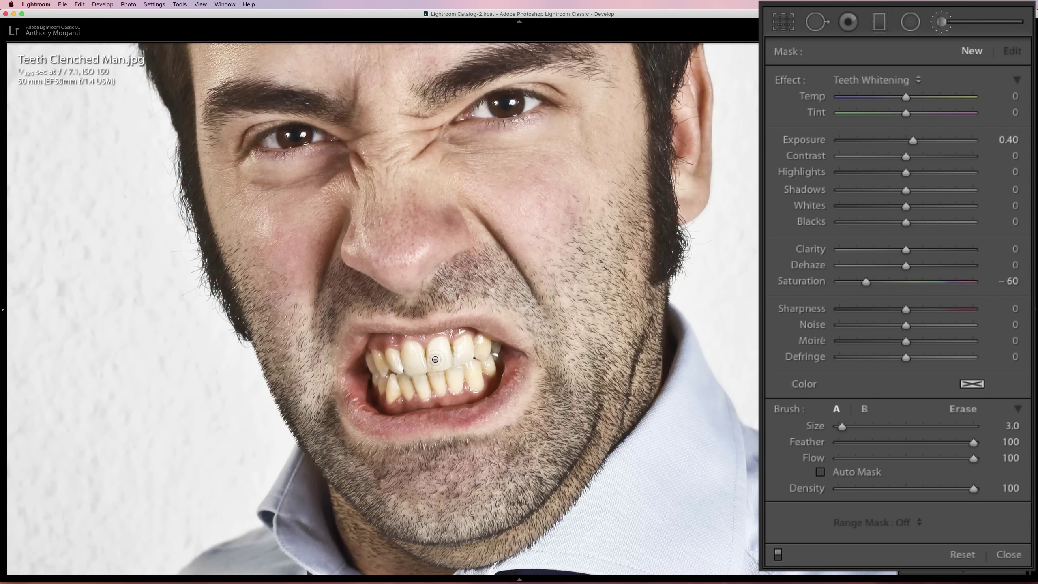
mouse_move(435, 359)
left_mouse_down()
mouse_move(407, 354)
mouse_move(440, 354)
mouse_move(439, 343)
mouse_move(434, 361)
mouse_move(434, 348)
mouse_move(450, 374)
mouse_move(437, 394)
mouse_move(461, 377)
mouse_move(453, 359)
mouse_move(470, 377)
mouse_move(483, 346)
mouse_move(487, 354)
mouse_move(478, 332)
mouse_move(489, 367)
mouse_move(450, 349)
mouse_move(417, 359)
mouse_move(408, 368)
mouse_move(423, 390)
mouse_move(402, 390)
mouse_move(398, 375)
mouse_move(383, 390)
mouse_move(372, 370)
mouse_move(395, 398)
mouse_move(405, 381)
mouse_move(388, 355)
left_mouse_up()
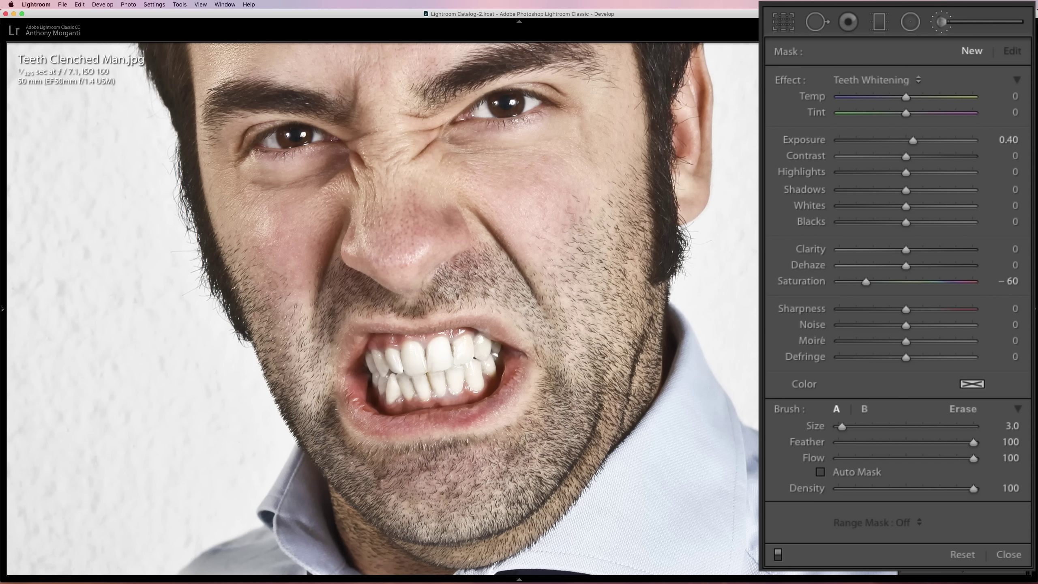
left_click_drag(454, 382, 485, 369)
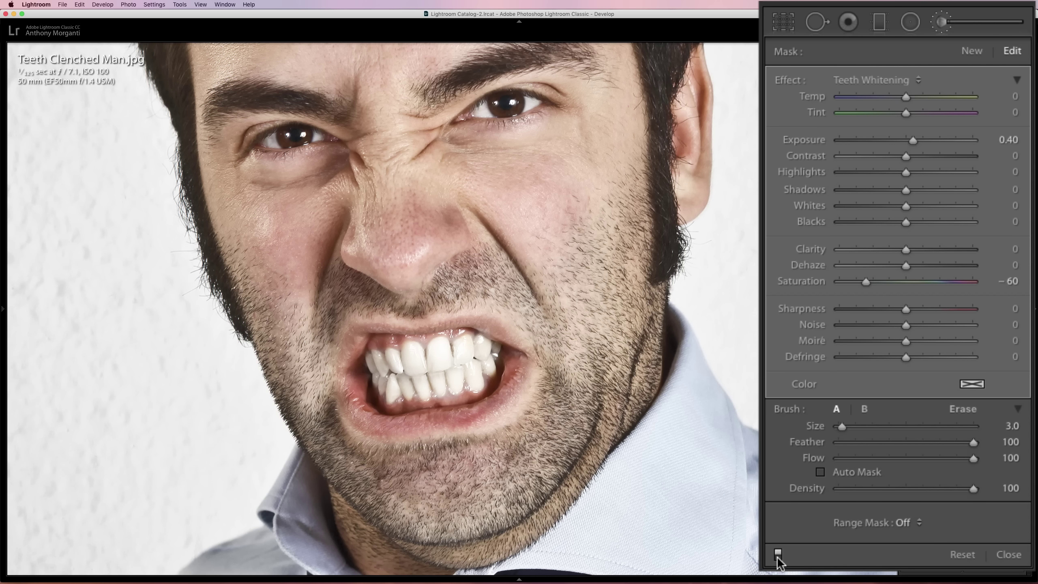
Compare the teeth with the brush adjustment off and on, and return to the full photo
left_click(778, 556)
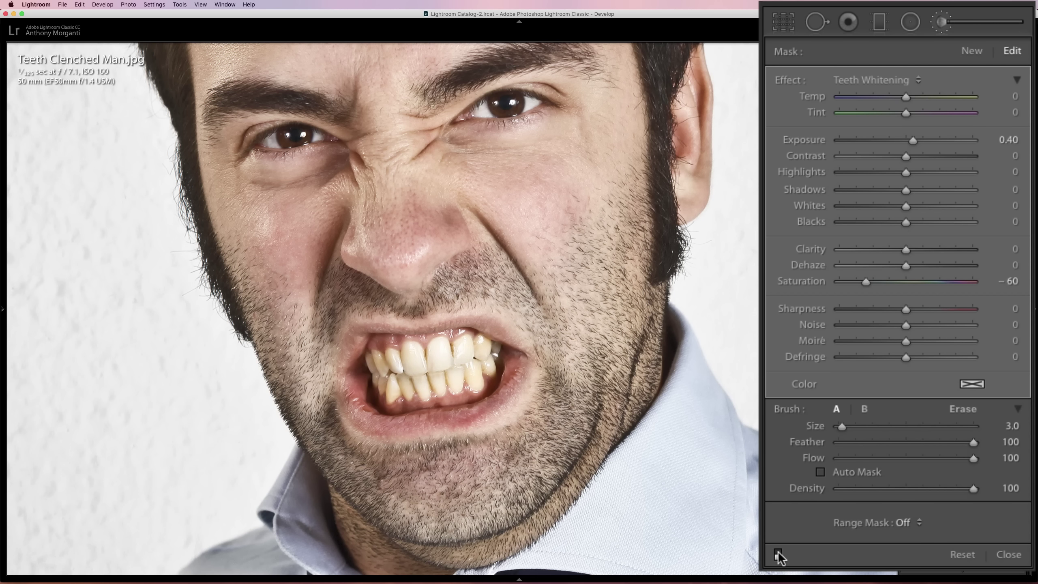
left_click(778, 556)
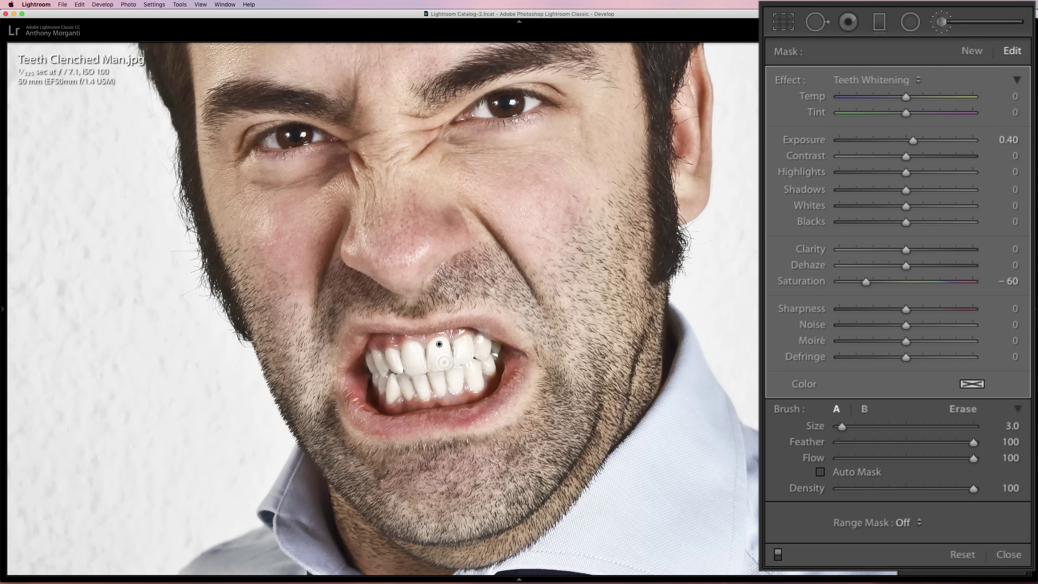
key("space")
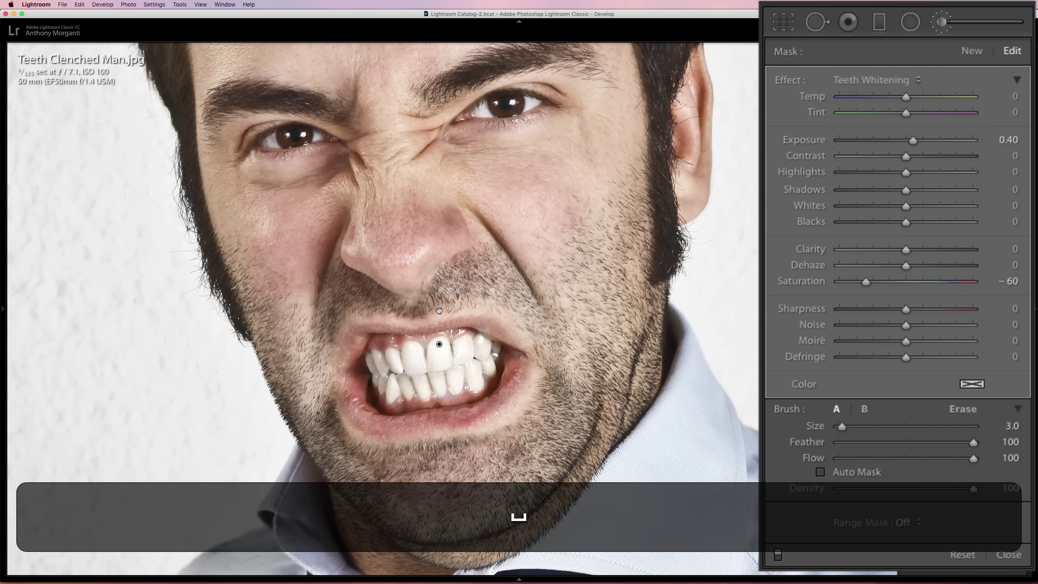
left_click(439, 312)
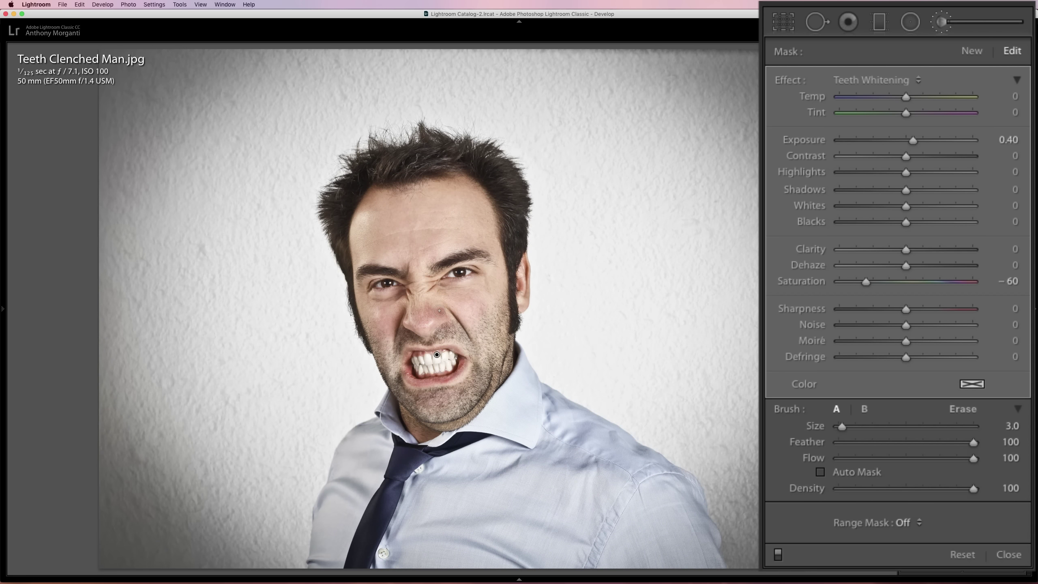
In the next photo, brush the Iris Enhance effect at size 1.0 over the iris on the image's right side
key("Right")
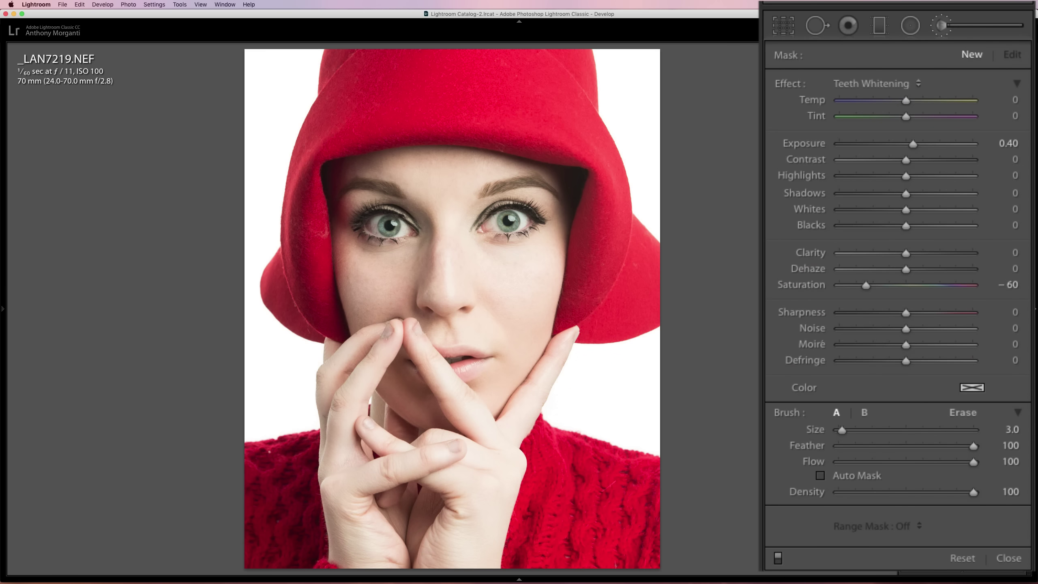
left_click(915, 83)
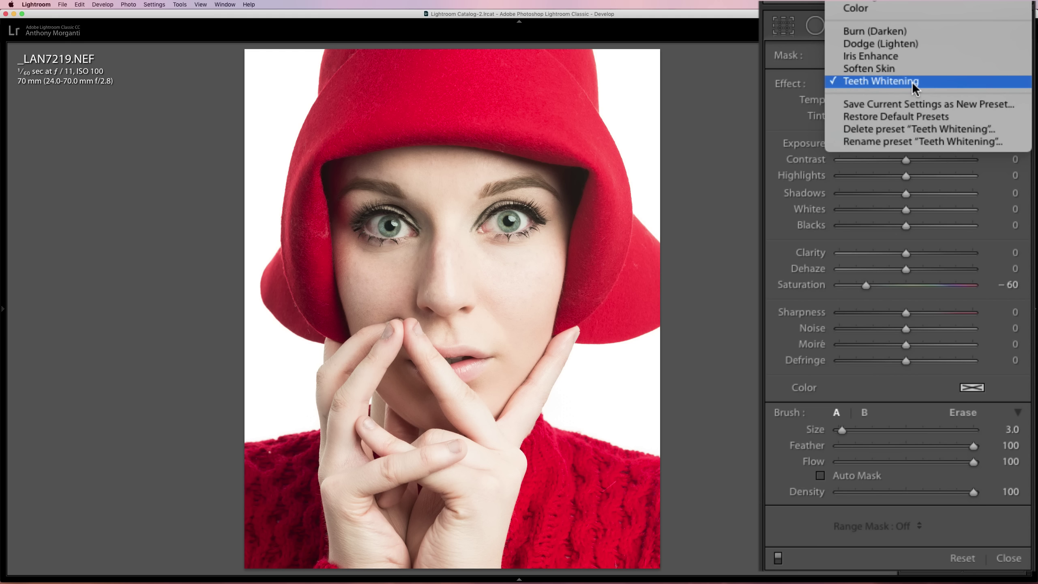
left_click(877, 61)
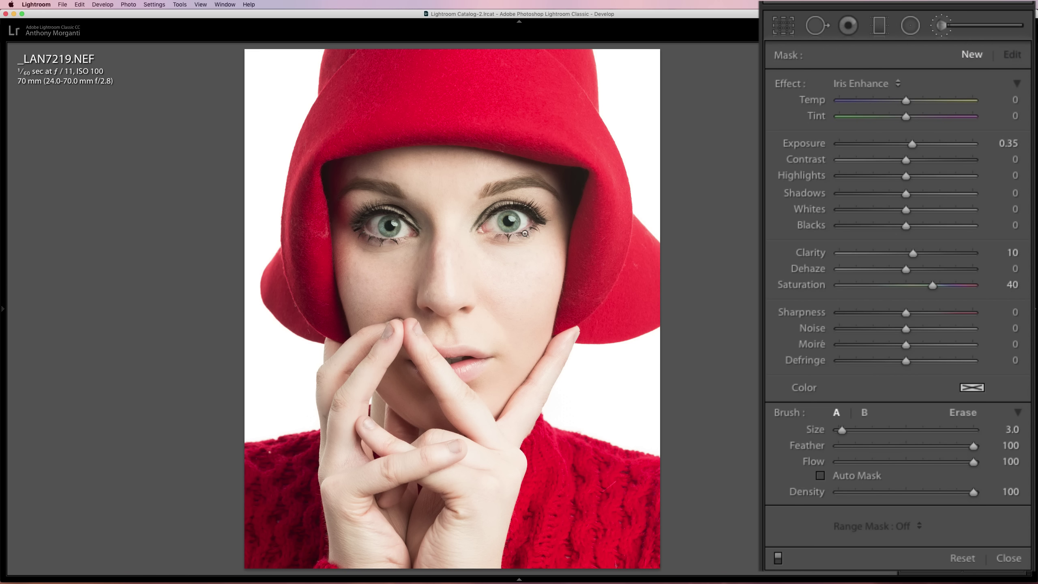
key("bracketleft")
key("bracketleft")
mouse_move(501, 225)
left_mouse_down()
mouse_move(517, 227)
mouse_move(508, 214)
mouse_move(502, 224)
mouse_move(514, 230)
left_mouse_up()
left_click_drag(508, 231, 508, 231)
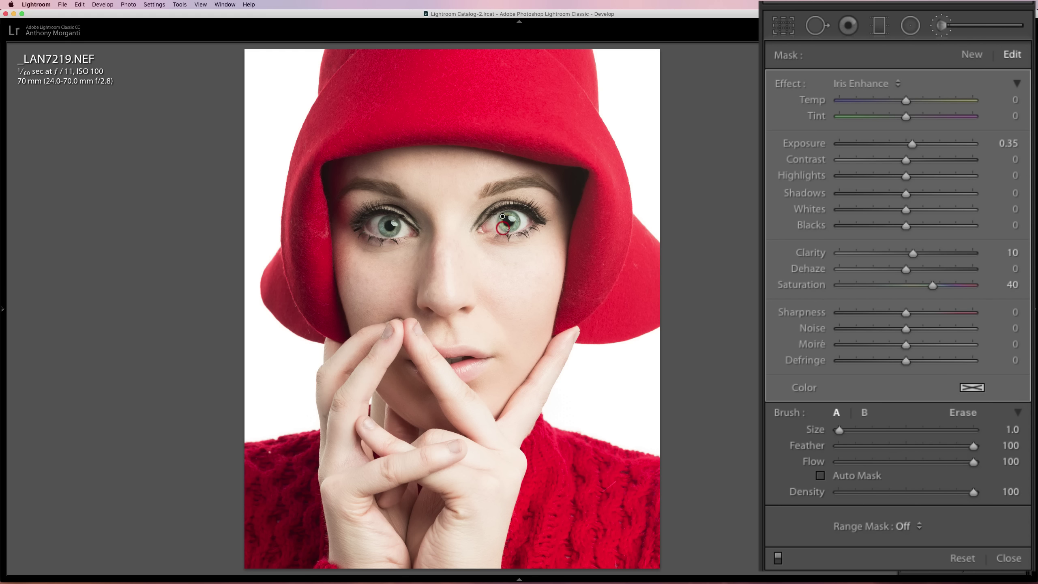
Brush Iris Enhance at size 1.0 over the woman's other iris and compare the photo with the adjustment off and on
key("bracketleft")
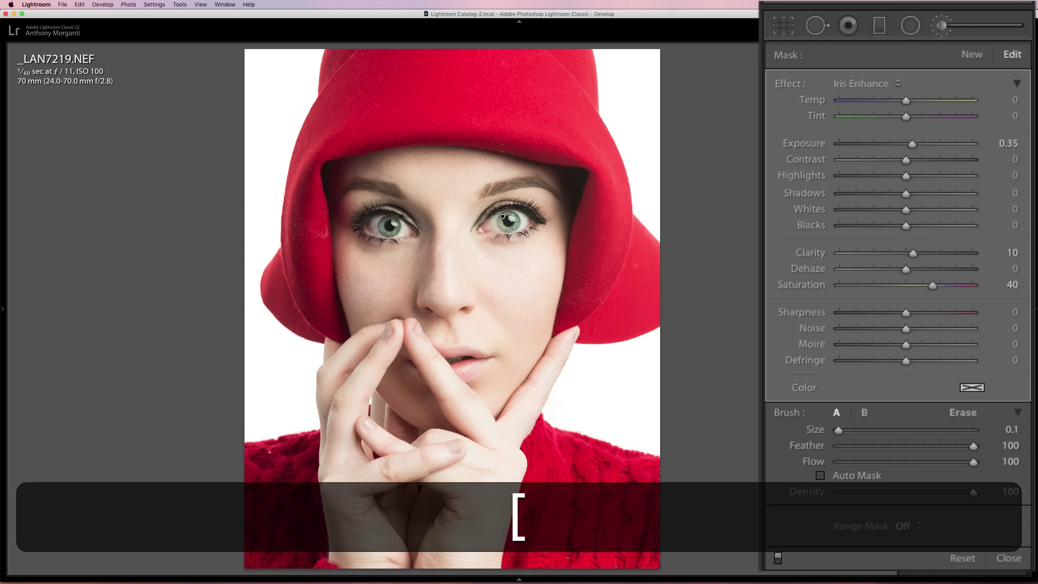
key("bracketright")
key("bracketright")
key("bracketright")
key("bracketright")
key("bracketleft")
key("bracketleft")
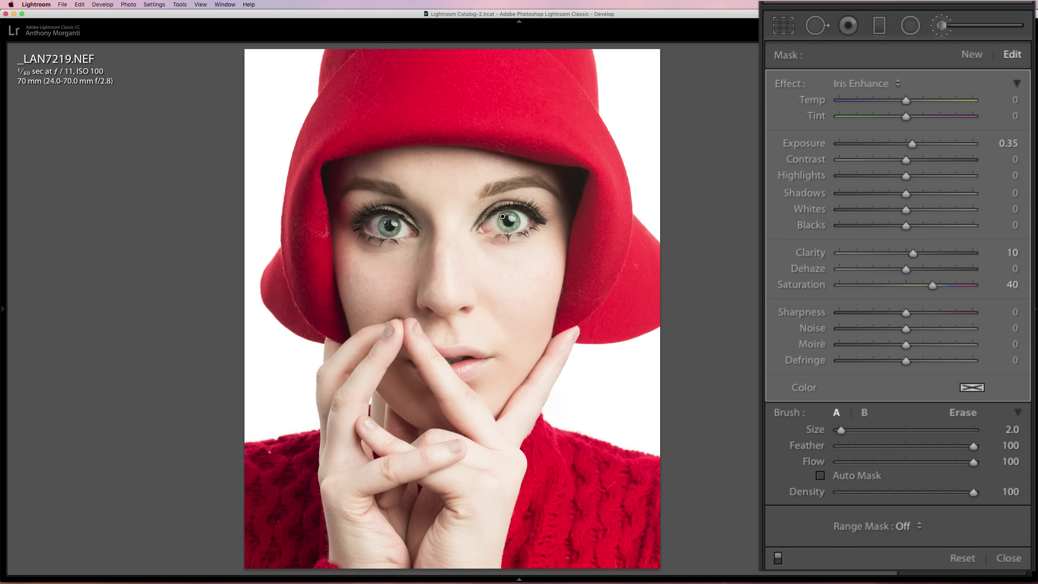
key("bracketleft")
mouse_move(382, 231)
left_mouse_down()
mouse_move(397, 231)
mouse_move(387, 221)
mouse_move(386, 234)
mouse_move(399, 232)
mouse_move(384, 225)
left_mouse_up()
left_click(777, 557)
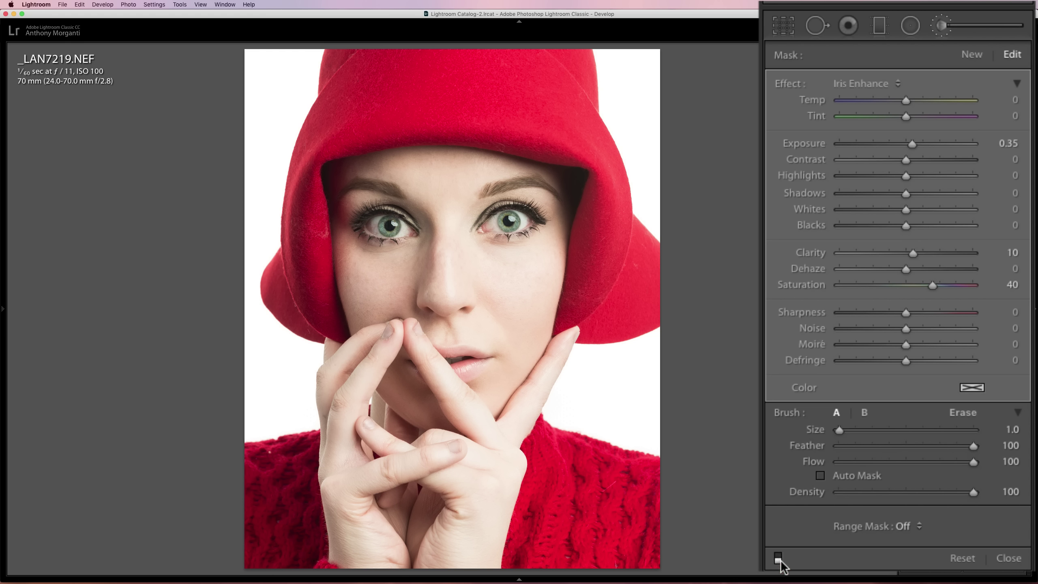
left_click(778, 557)
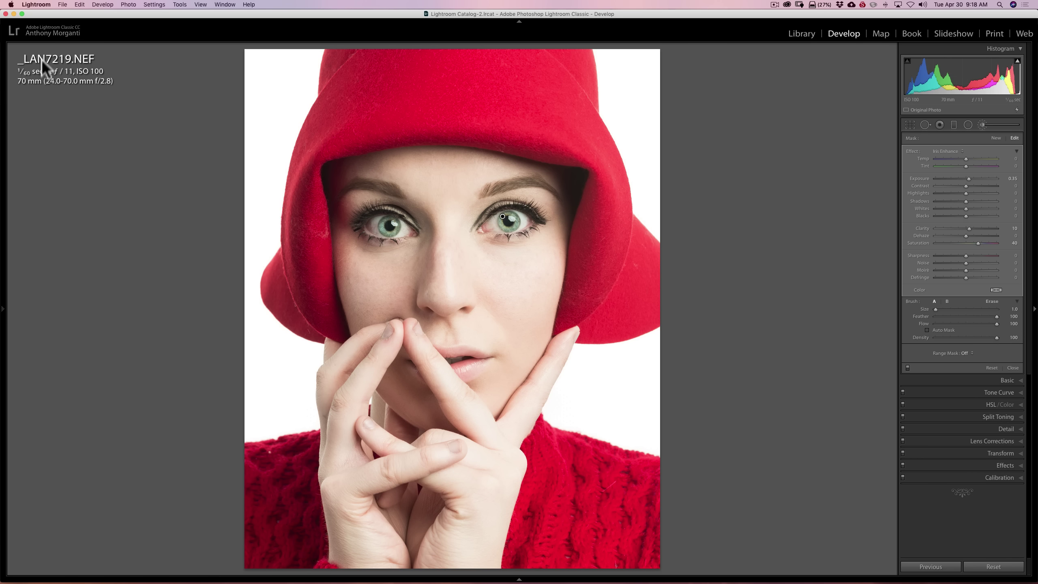
Examine the export settings for location, naming, file format, sizing, metadata, watermarking and post-processing, and cancel the export
left_click(62, 4)
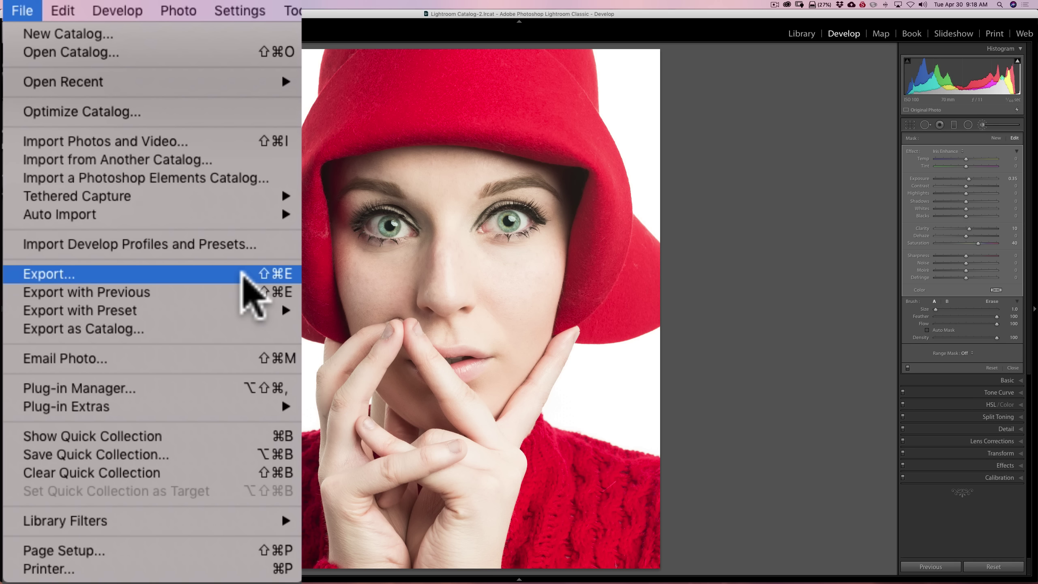
left_click(244, 273)
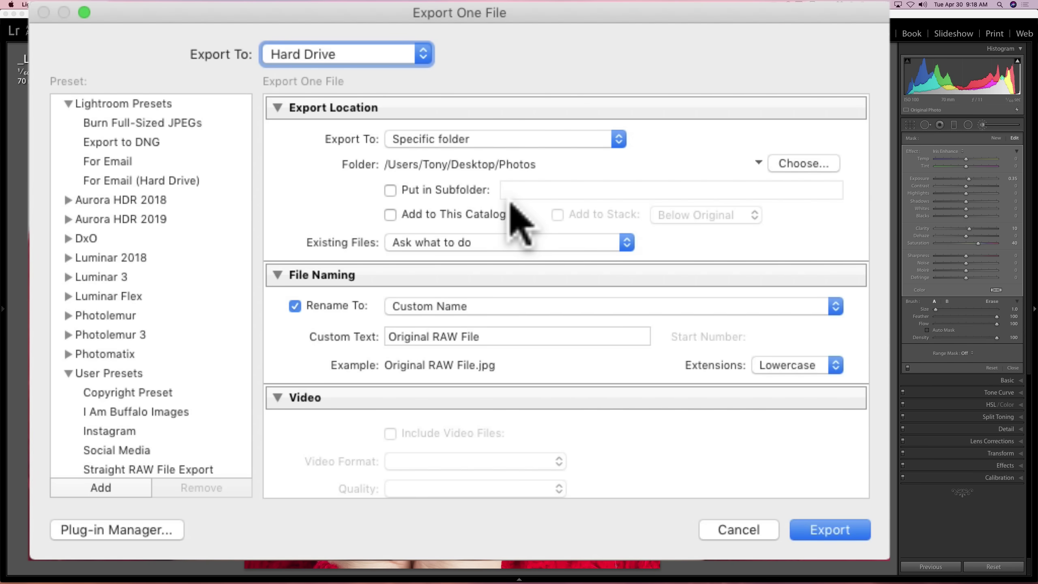
scroll(509, 202, "down", 2)
scroll(510, 202, "up", 2)
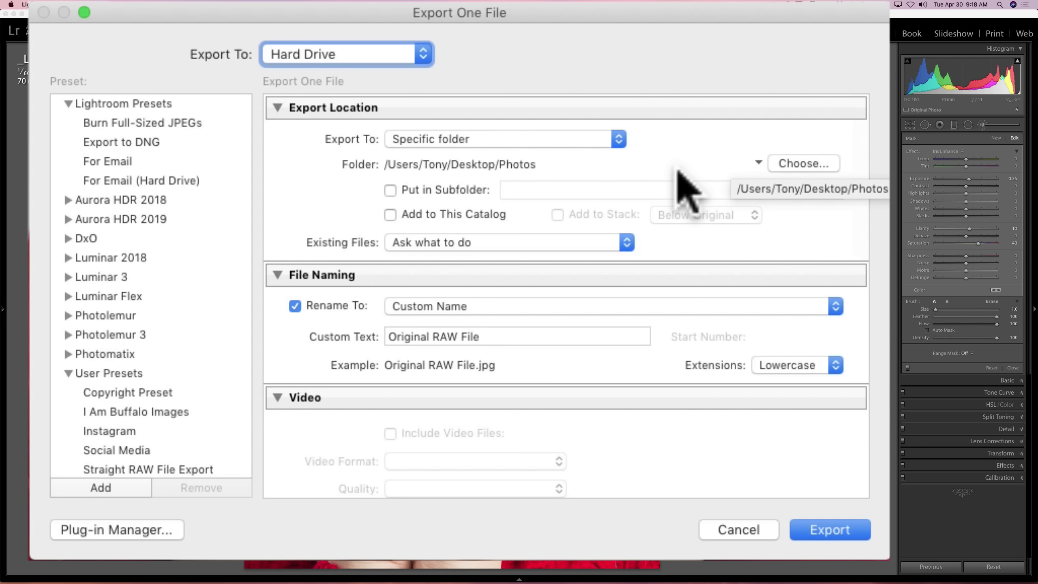
scroll(676, 180, "down", 3)
scroll(537, 208, "down", 10)
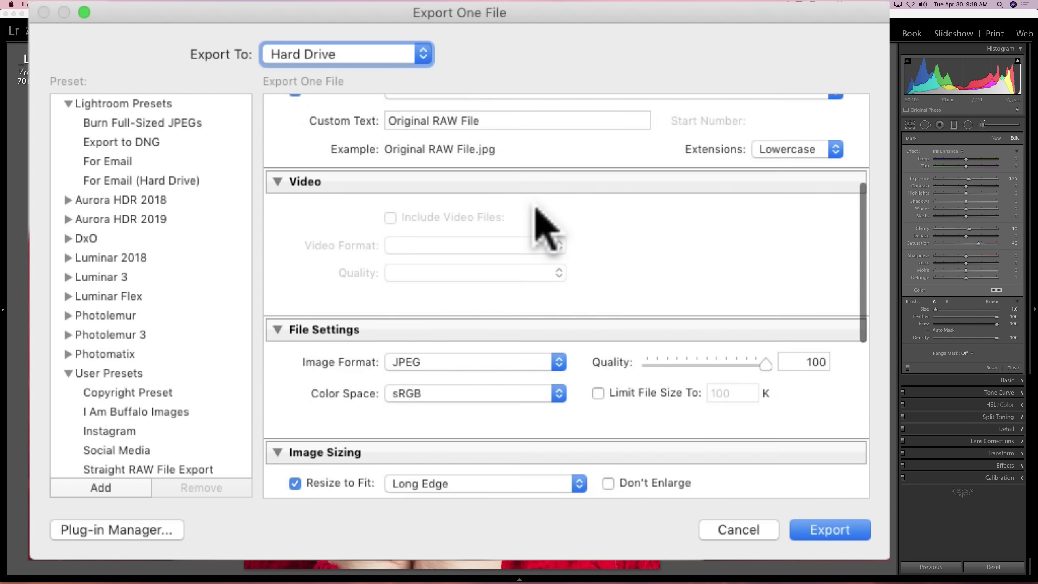
scroll(496, 290, "down", 1)
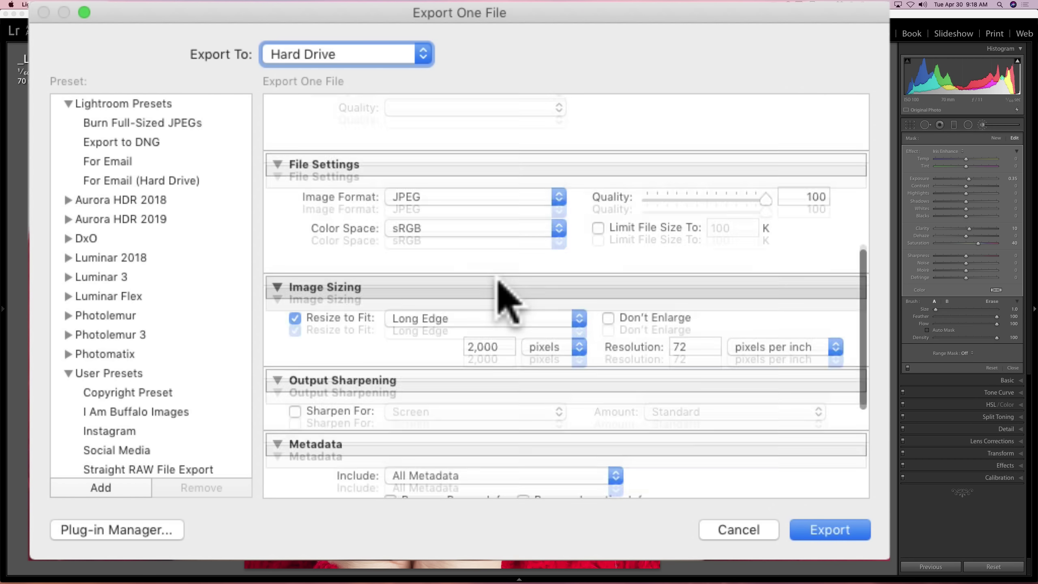
scroll(496, 296, "up", 9)
scroll(500, 262, "up", 2)
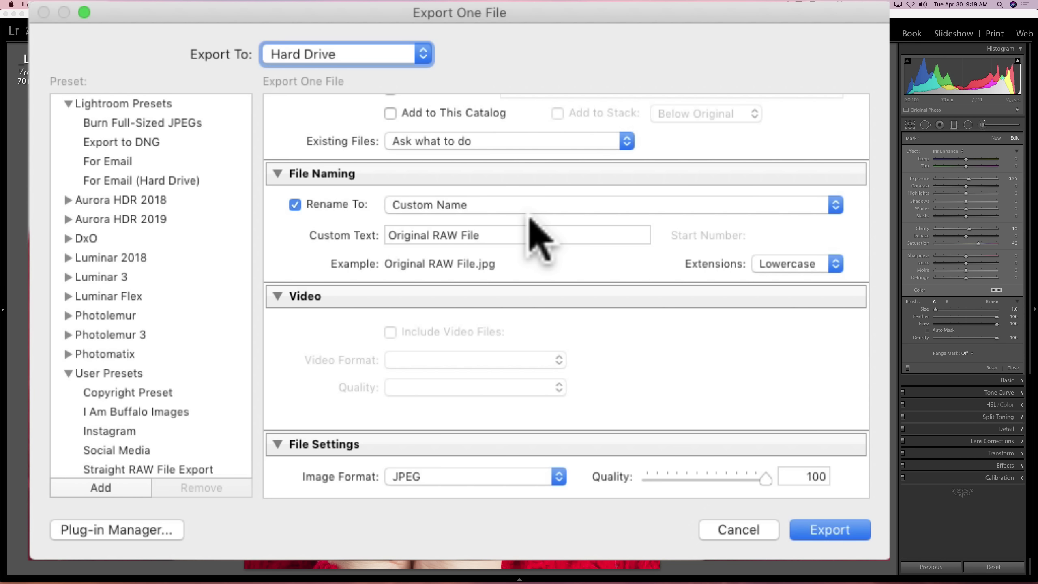
scroll(531, 229, "down", 10)
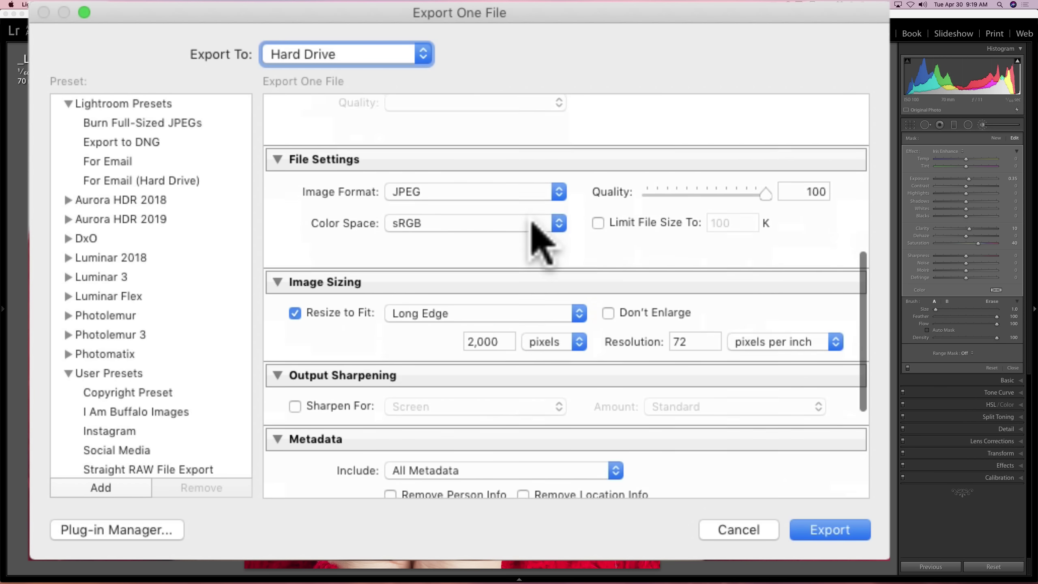
scroll(539, 278, "down", 5)
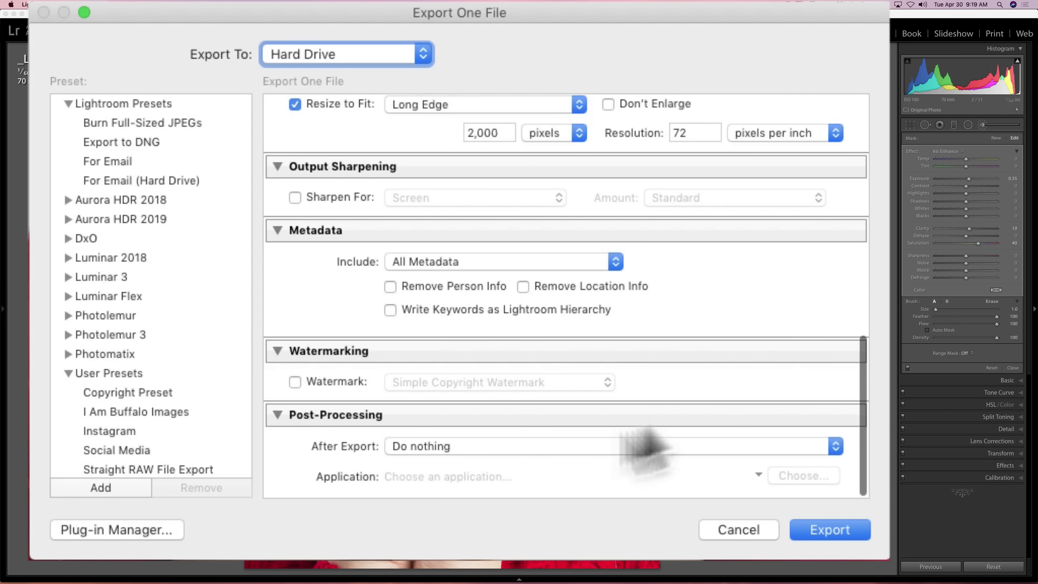
scroll(691, 352, "up", 5)
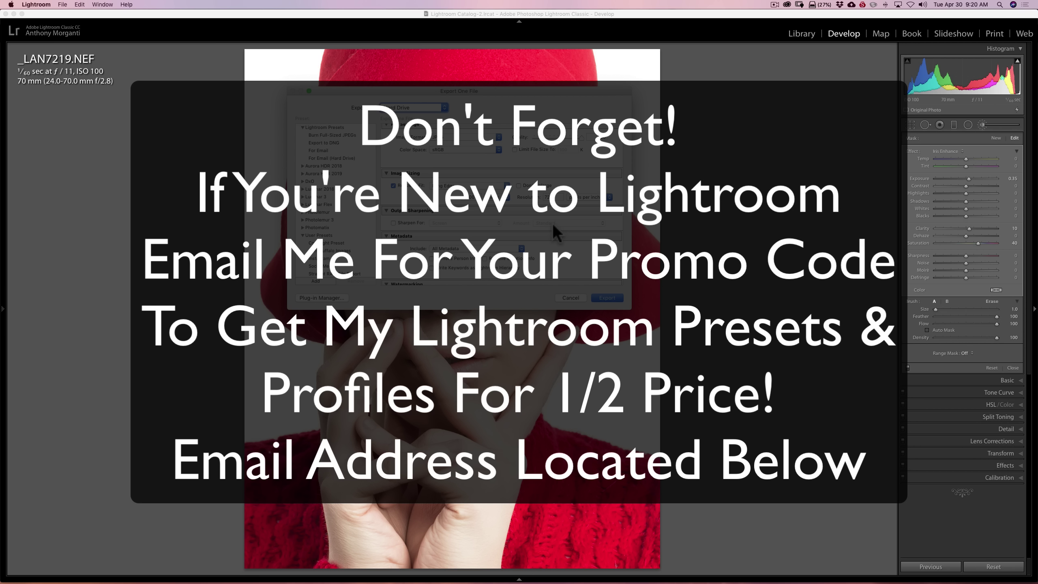
left_click(574, 297)
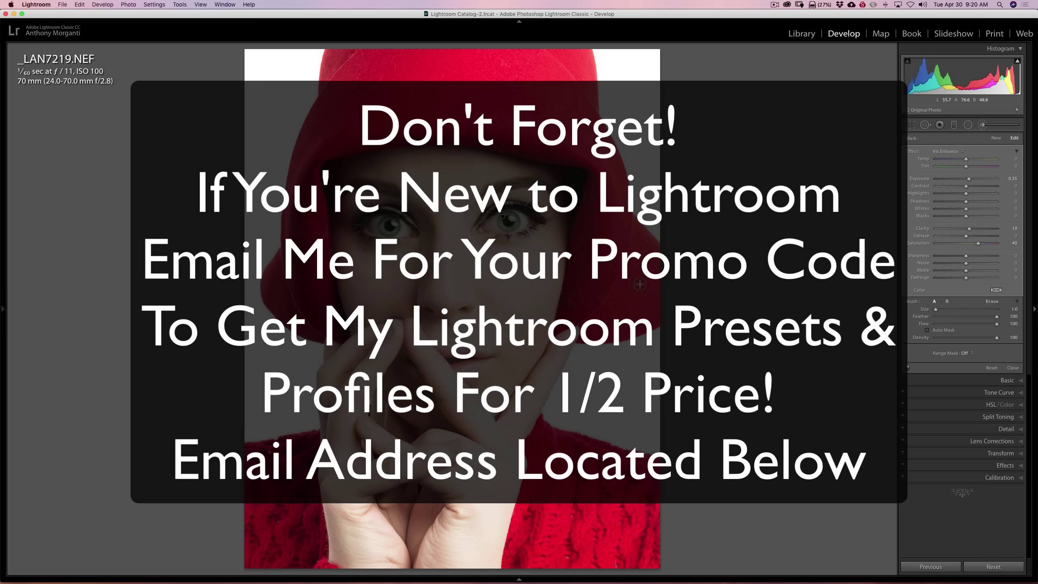